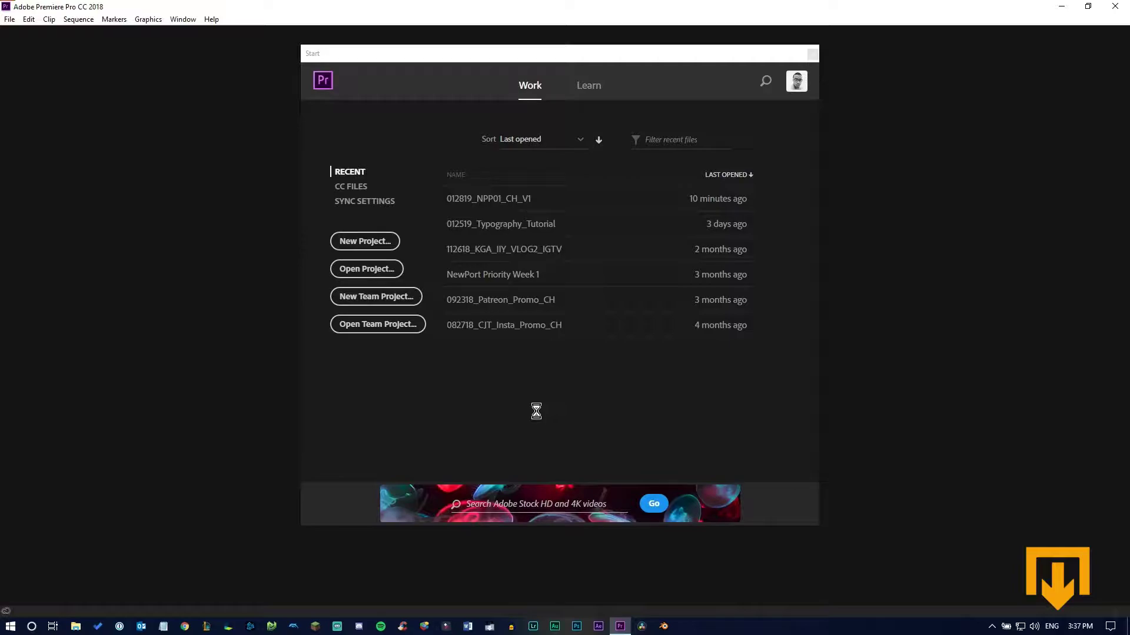
# Open the recent project 012819_NPP01_CH_V1 and bring up the Audio Hardware preferences.
pyautogui.click(492, 199)
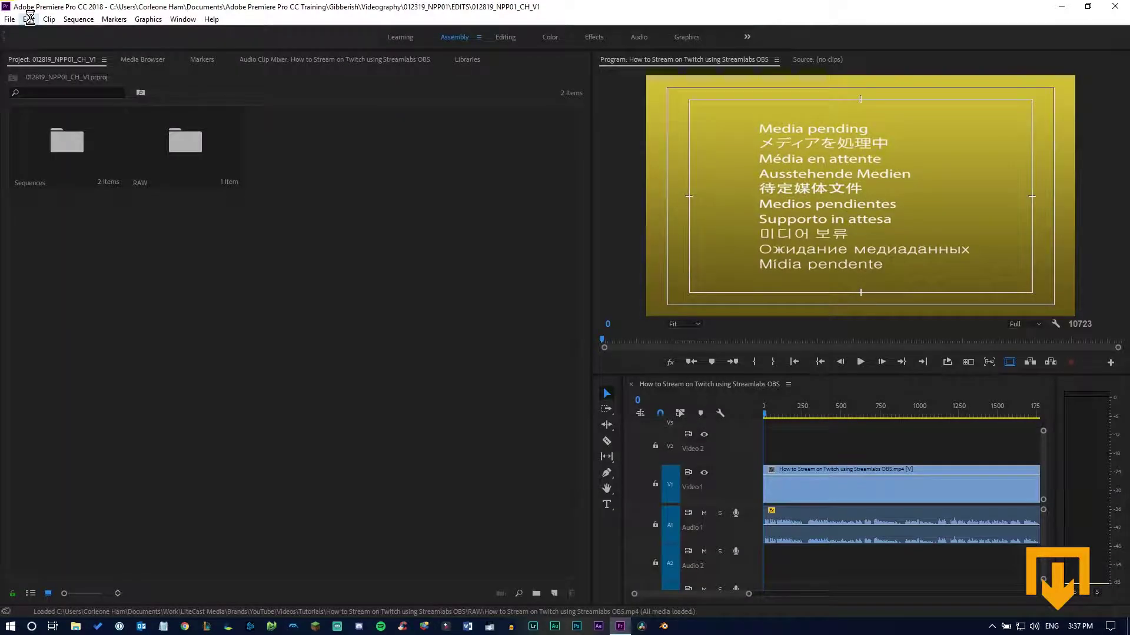
pyautogui.click(28, 19)
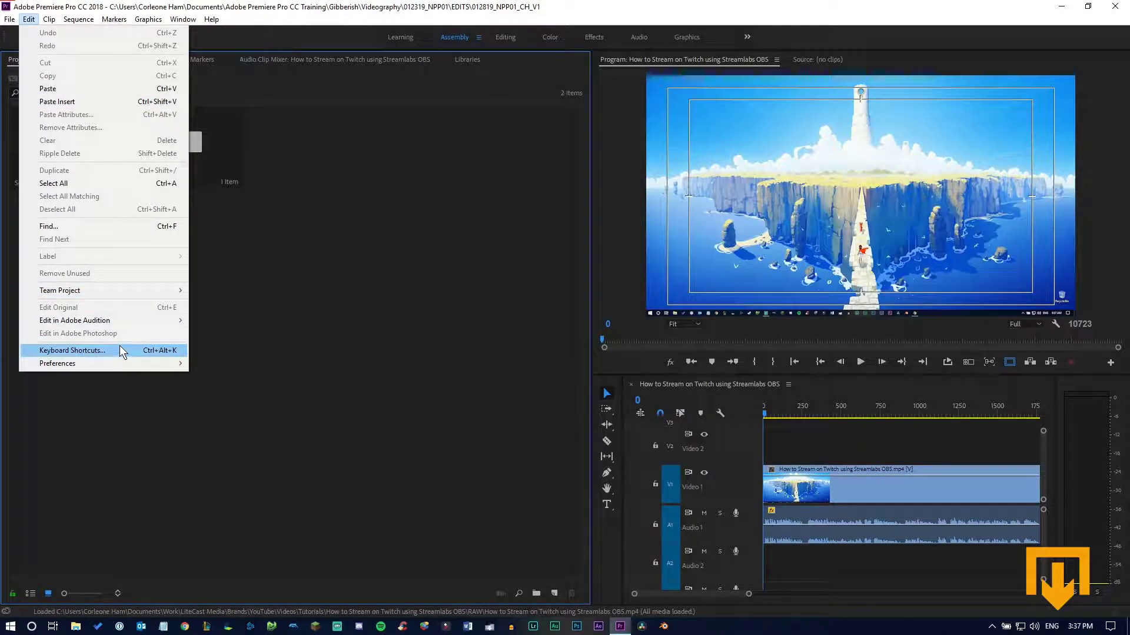
pyautogui.moveTo(118, 363)
pyautogui.click(215, 364)
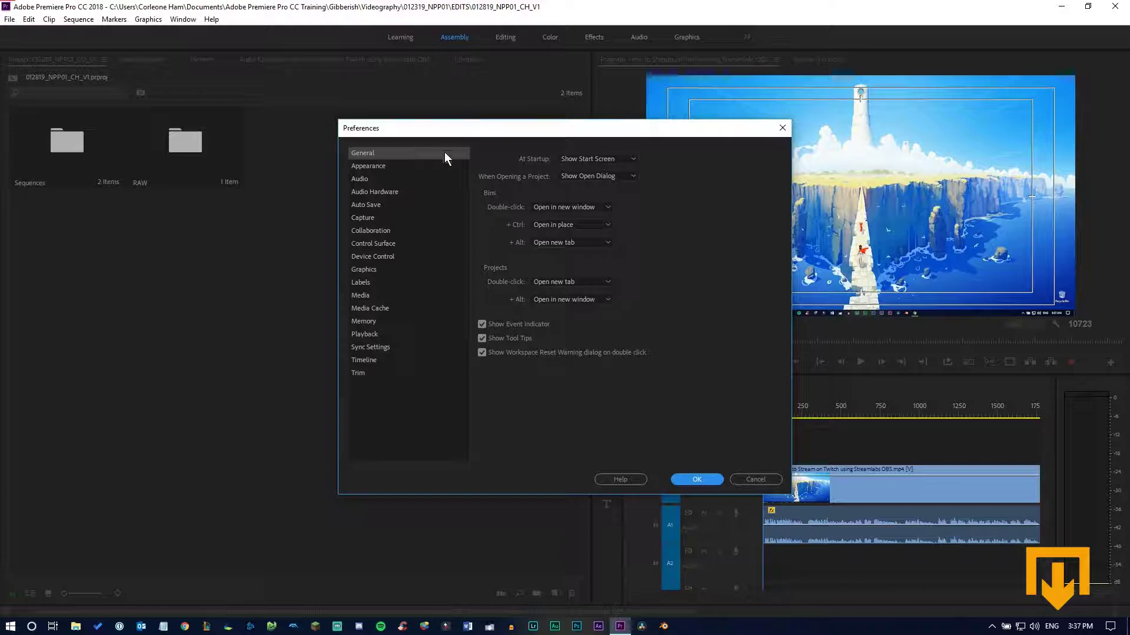
pyautogui.moveTo(457, 125); pyautogui.dragTo(507, 114)
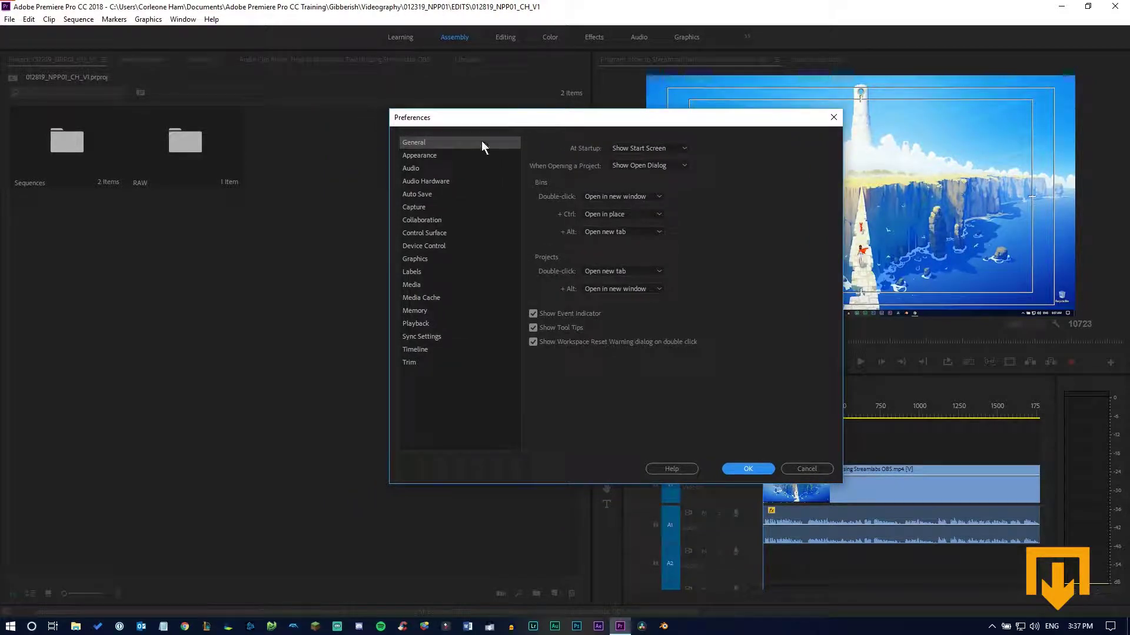
pyautogui.click(436, 181)
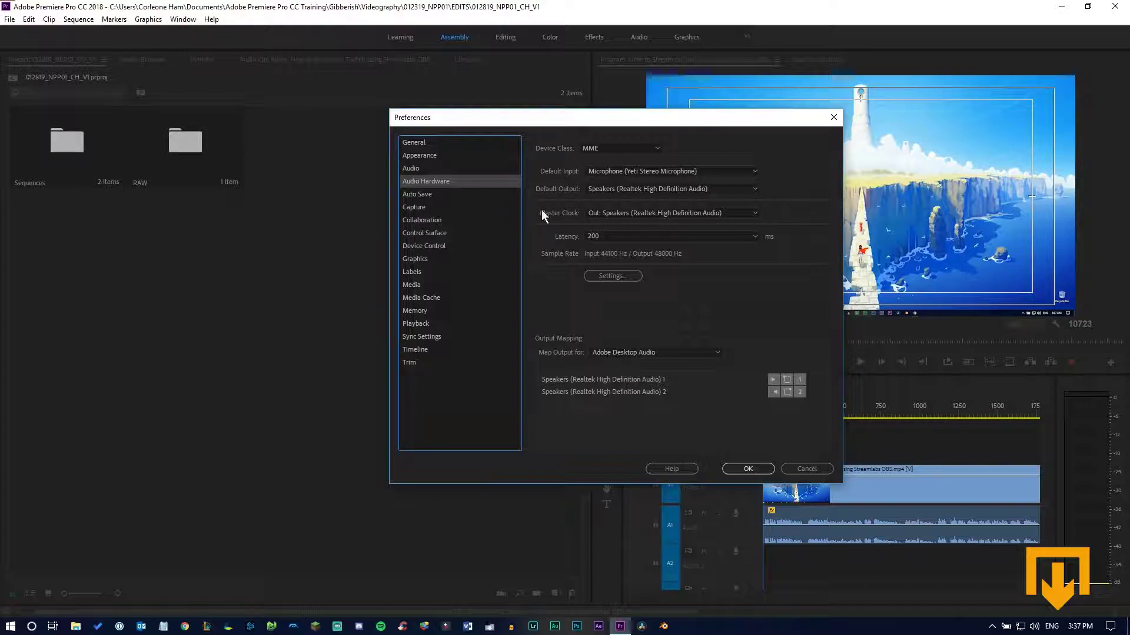
# Compare the playback devices available in Windows with the default output choices in the Audio Hardware preferences.
pyautogui.click(1034, 626)
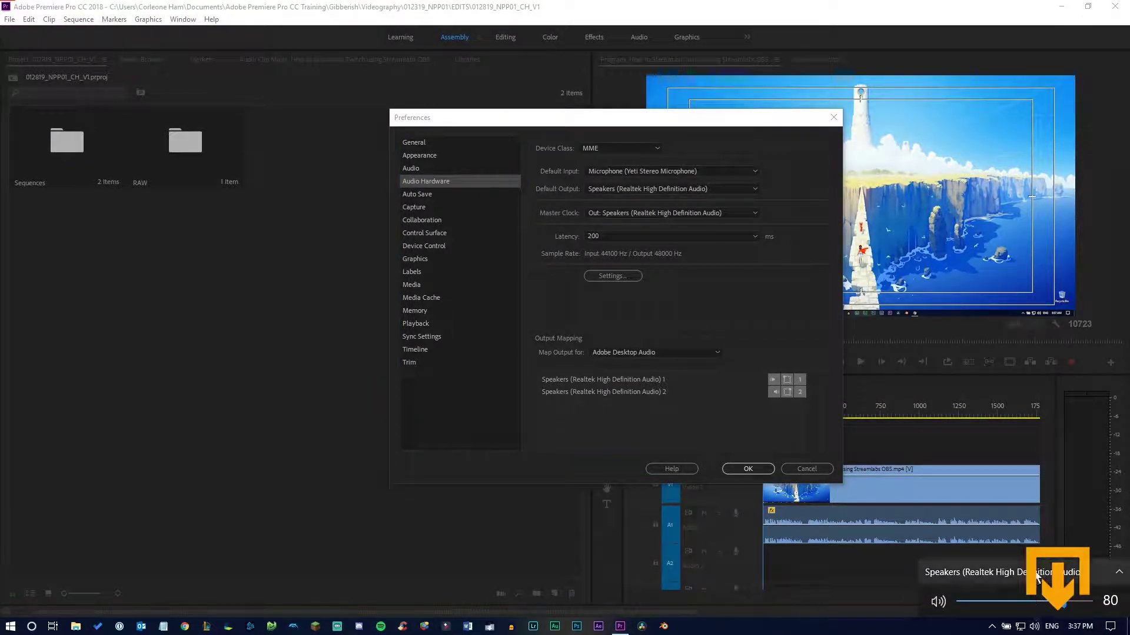
pyautogui.click(989, 584)
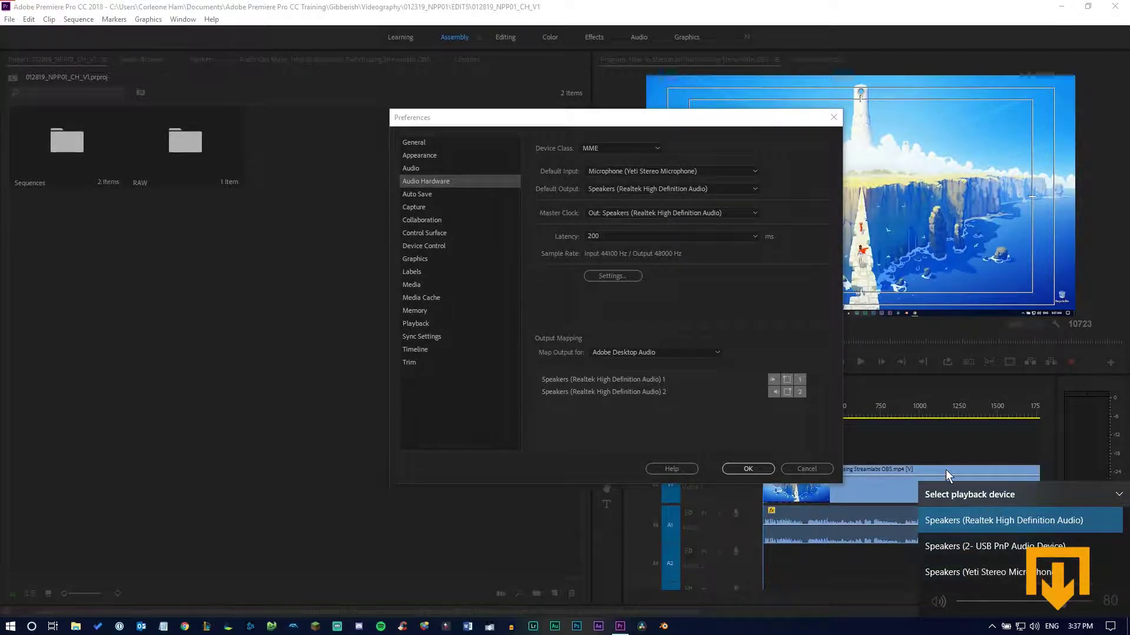
pyautogui.click(768, 190)
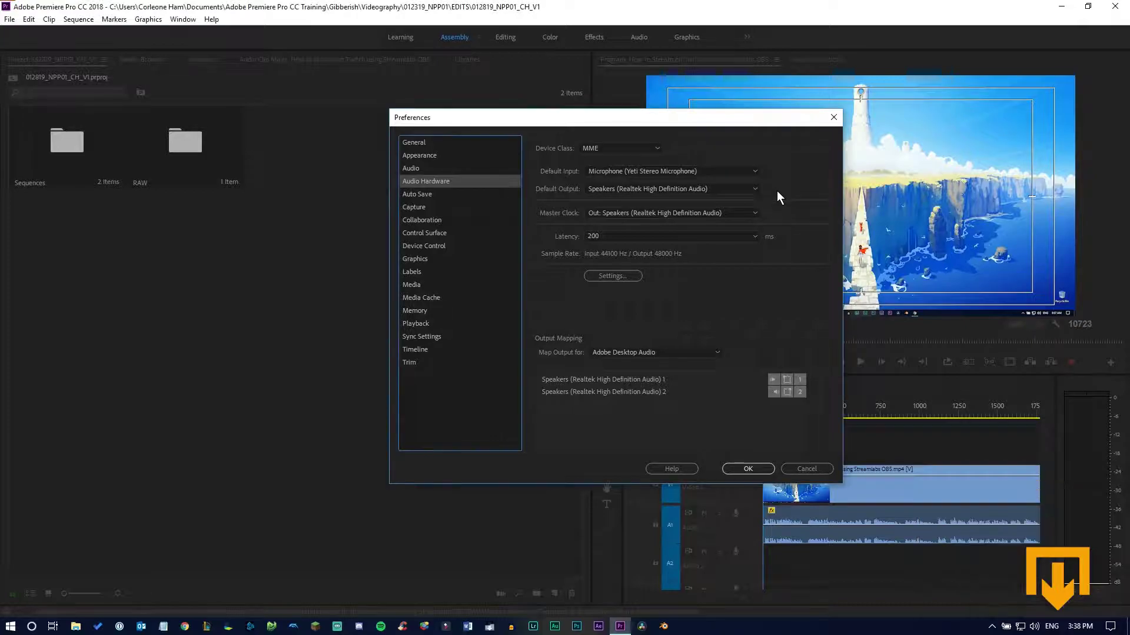
pyautogui.click(726, 189)
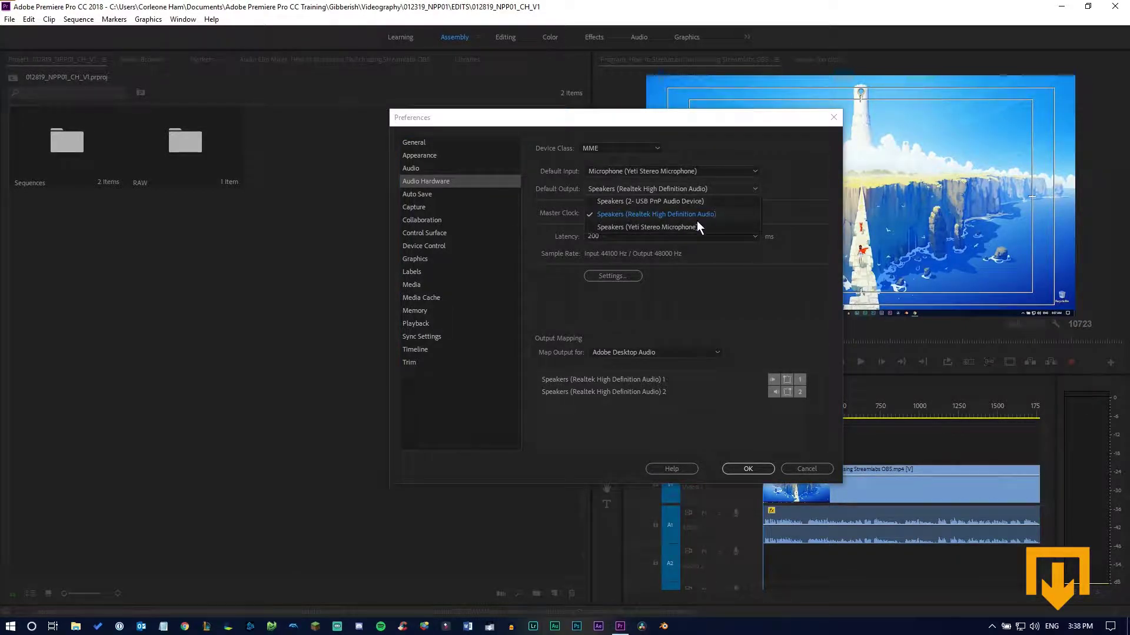
pyautogui.click(758, 189)
pyautogui.click(758, 189)
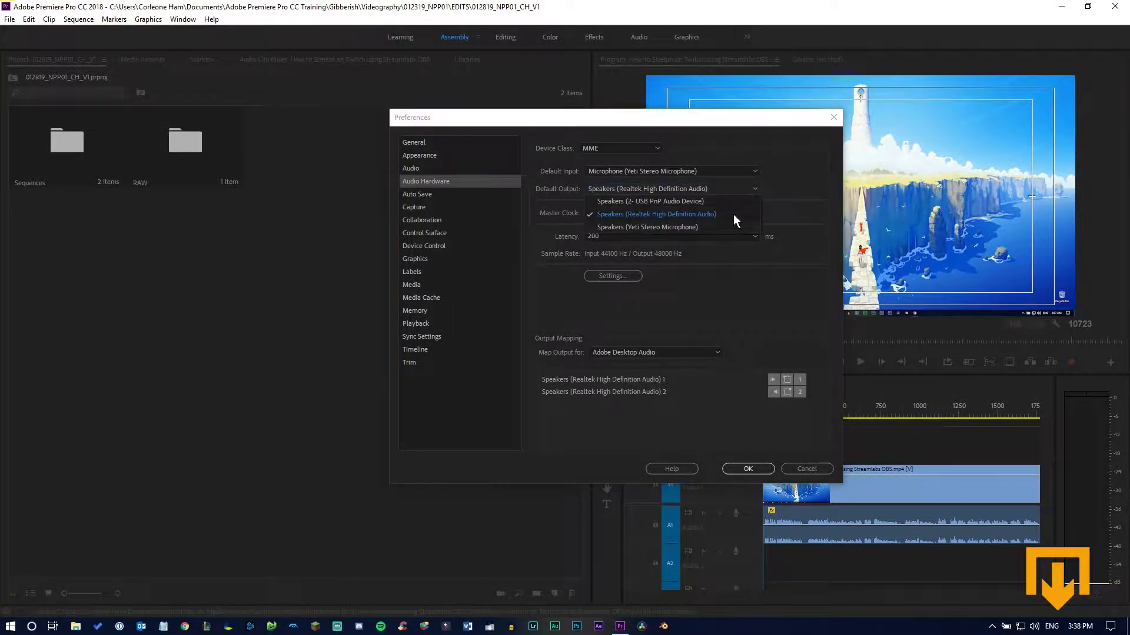
pyautogui.click(801, 185)
# Switch the Windows playback device to Speakers (Yeti Stereo Microphone), accept the preferences, and move the timeline playhead to frame 542.
pyautogui.click(1035, 629)
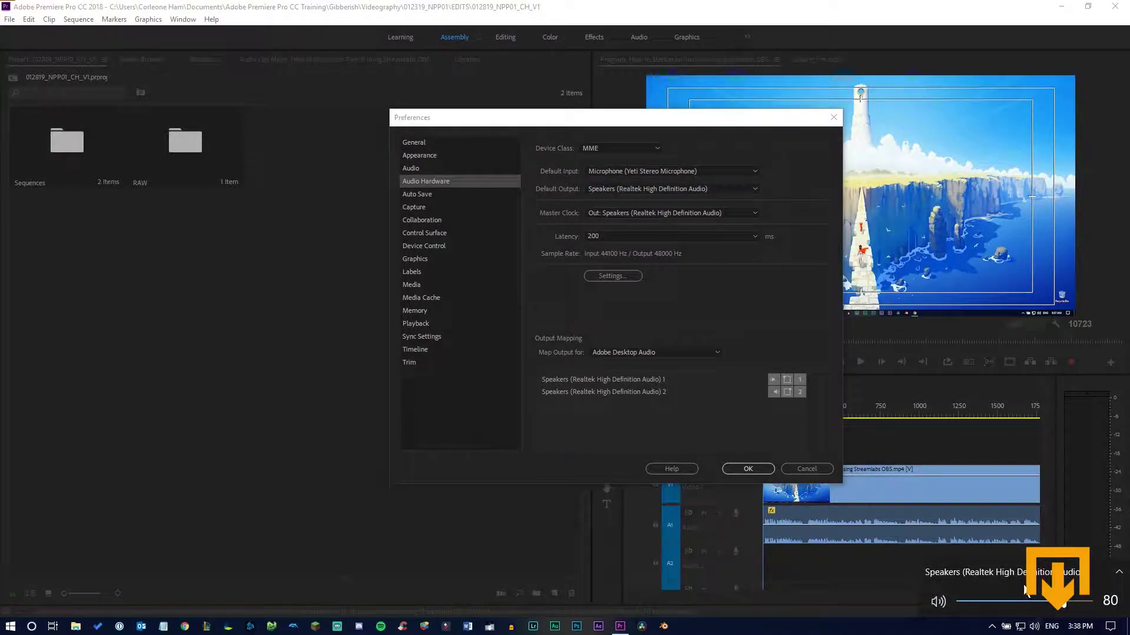
pyautogui.click(1009, 574)
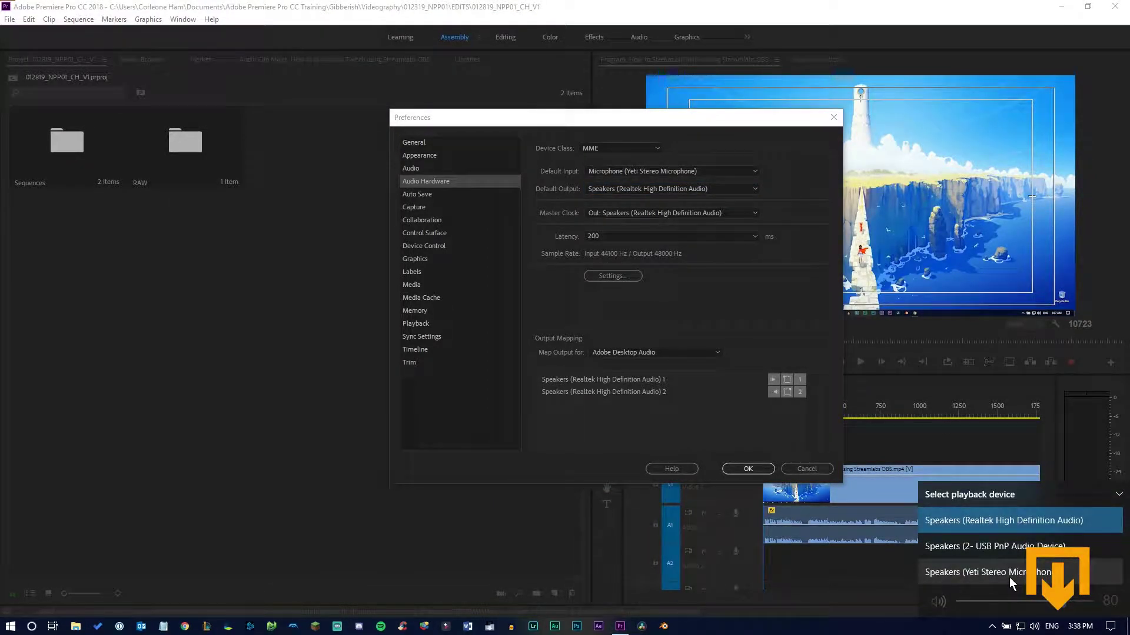
pyautogui.click(1007, 576)
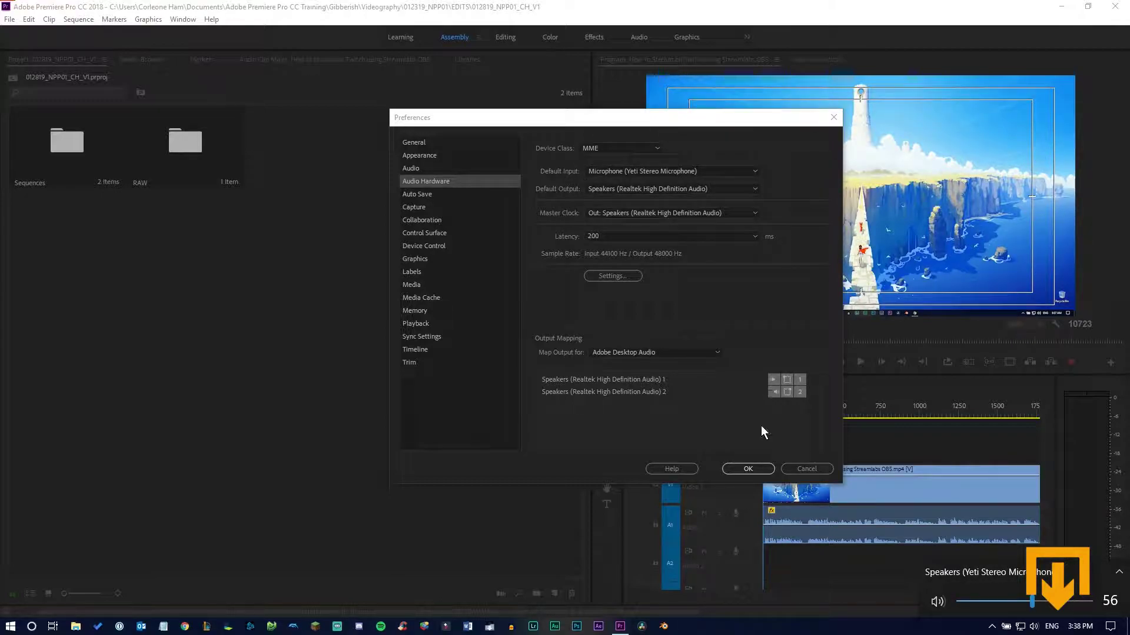
pyautogui.click(729, 468)
pyautogui.moveTo(856, 400); pyautogui.dragTo(848, 405)
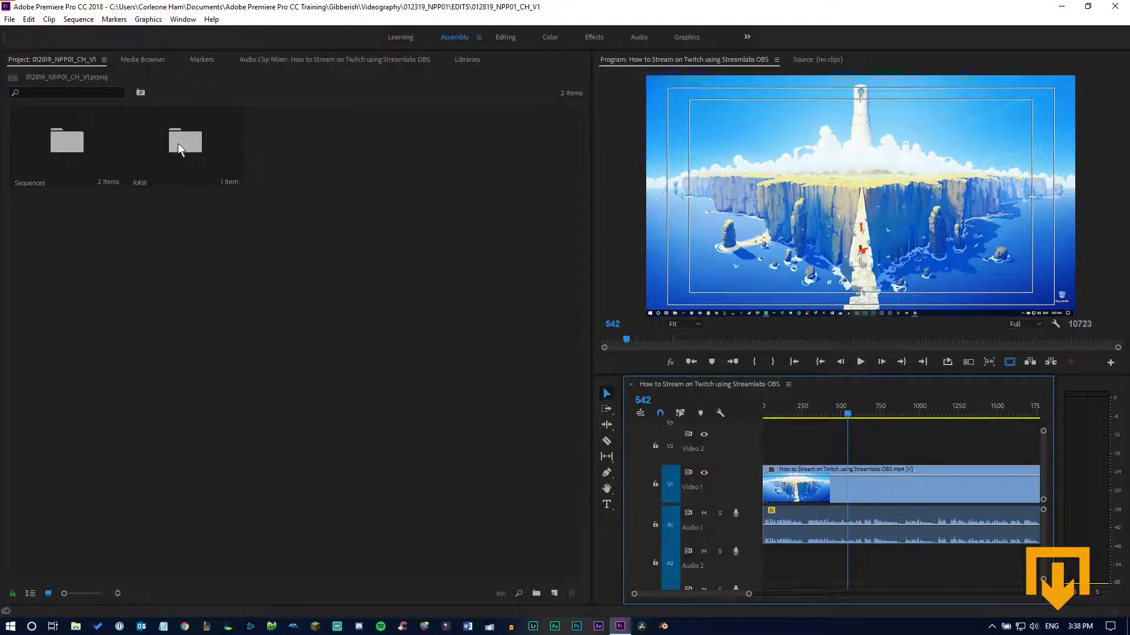
# Set the default audio output in the Audio Hardware preferences to Speakers (Yeti Stereo Microphone) and accept the device change.
pyautogui.click(29, 19)
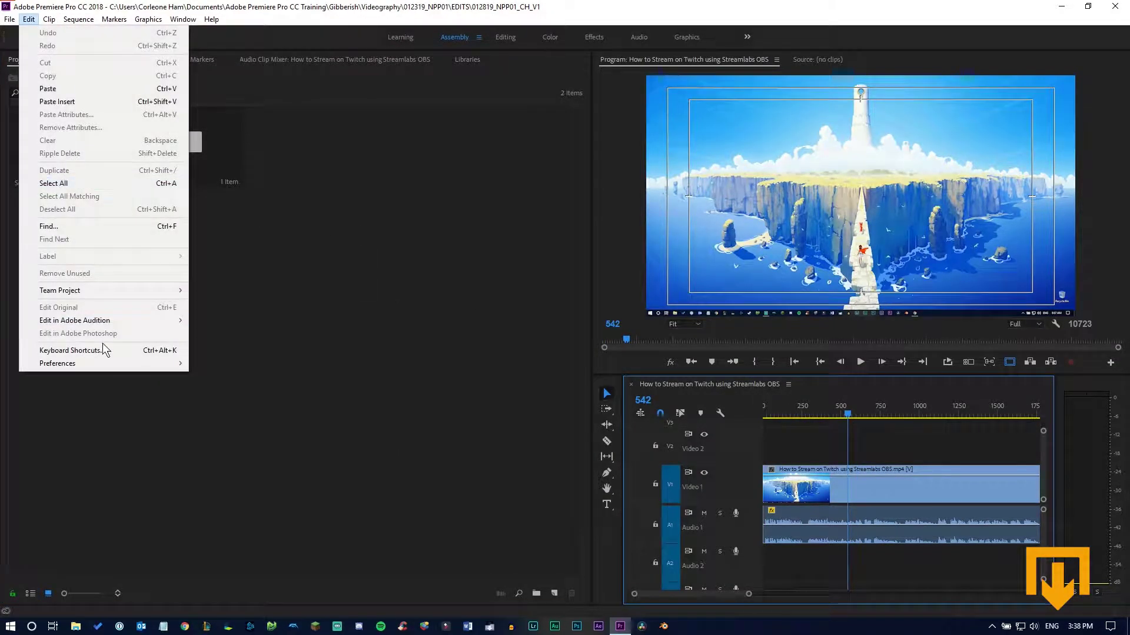
pyautogui.moveTo(106, 364)
pyautogui.click(247, 403)
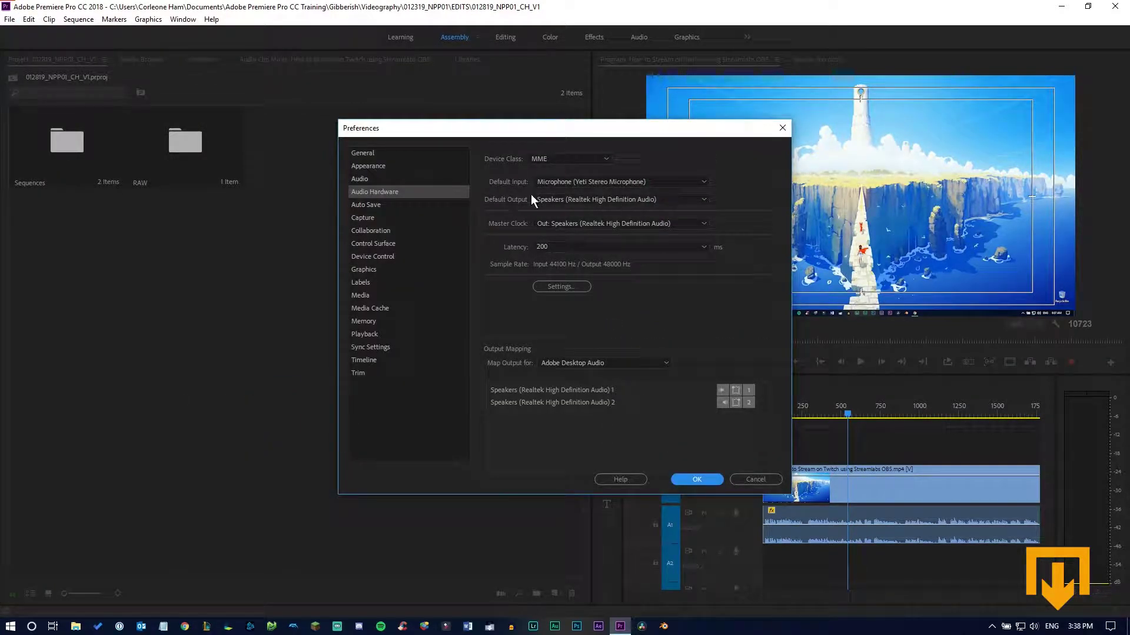
pyautogui.click(559, 199)
pyautogui.click(587, 235)
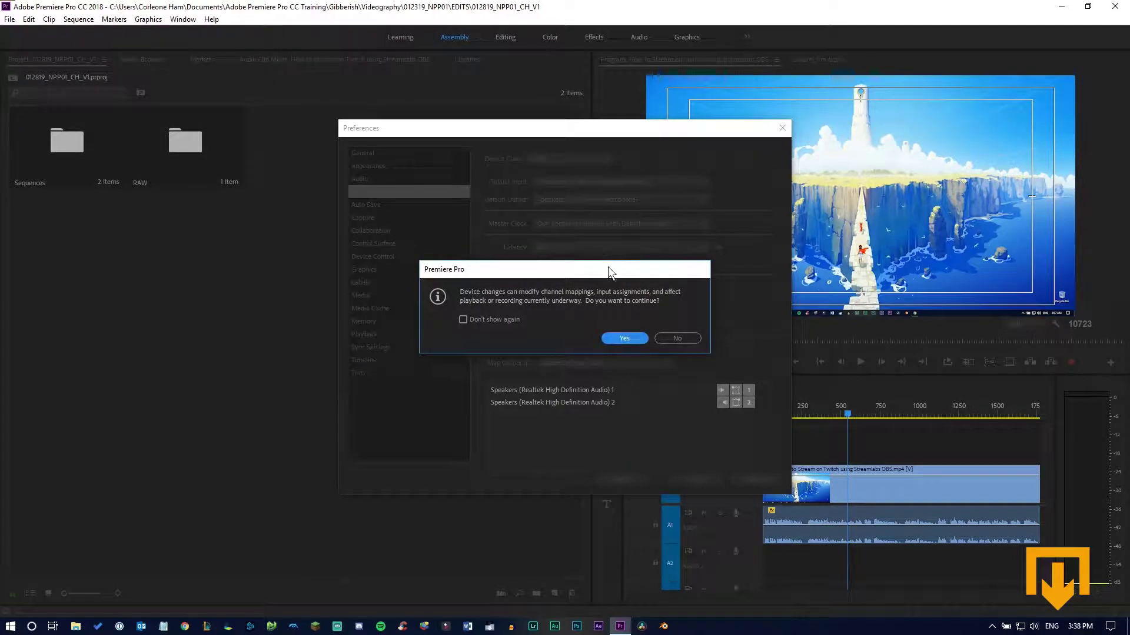
pyautogui.moveTo(590, 269); pyautogui.dragTo(693, 81)
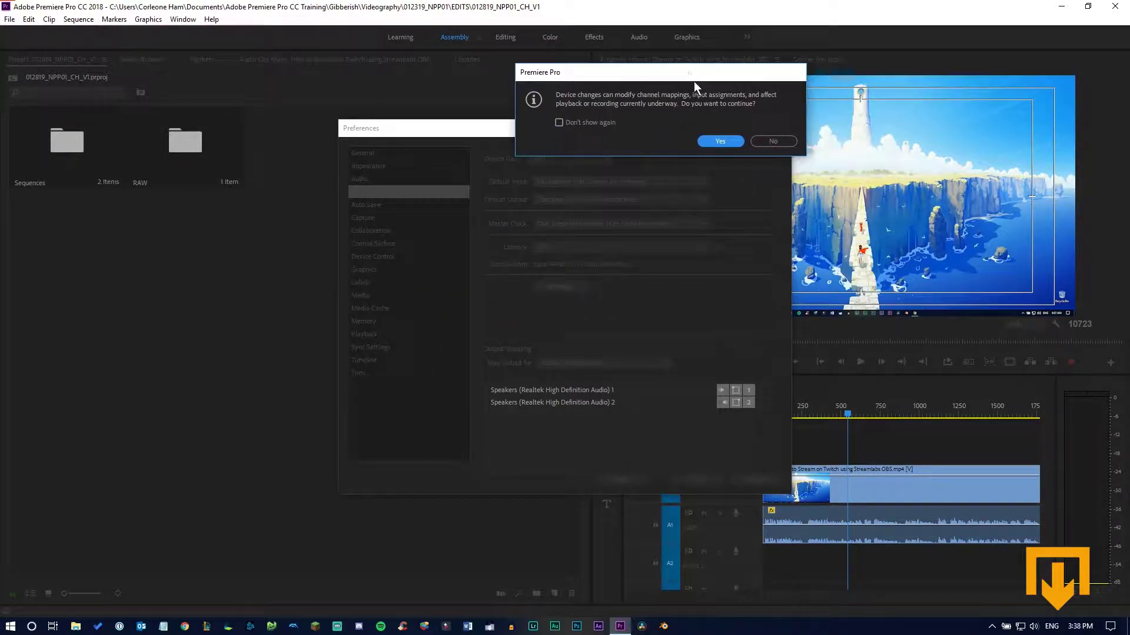
pyautogui.moveTo(615, 85); pyautogui.dragTo(564, 108)
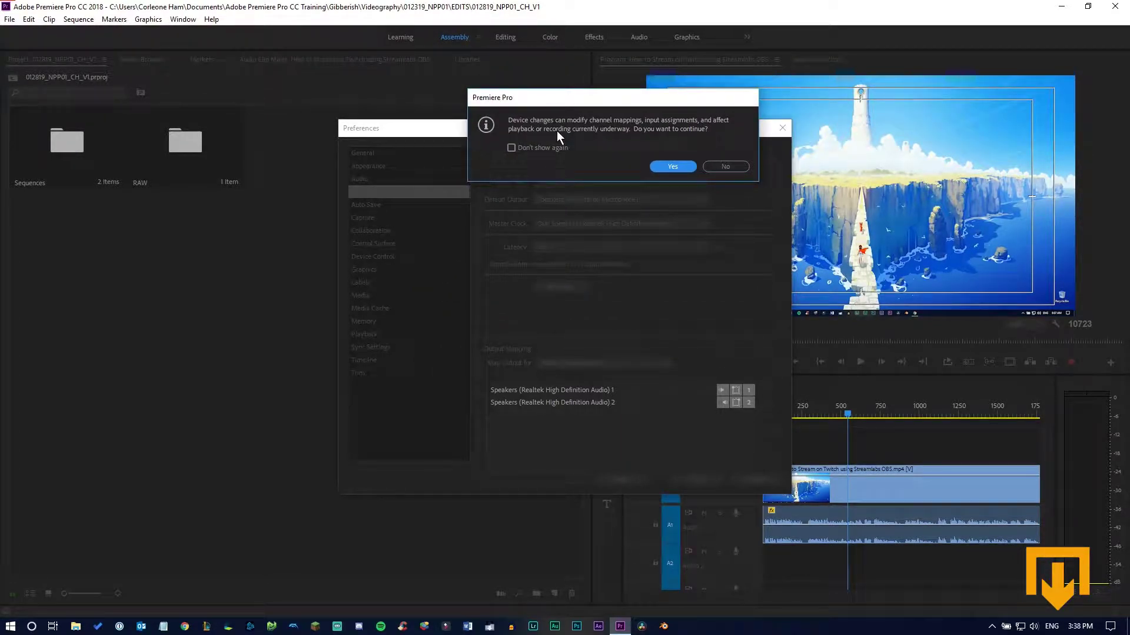
pyautogui.click(673, 167)
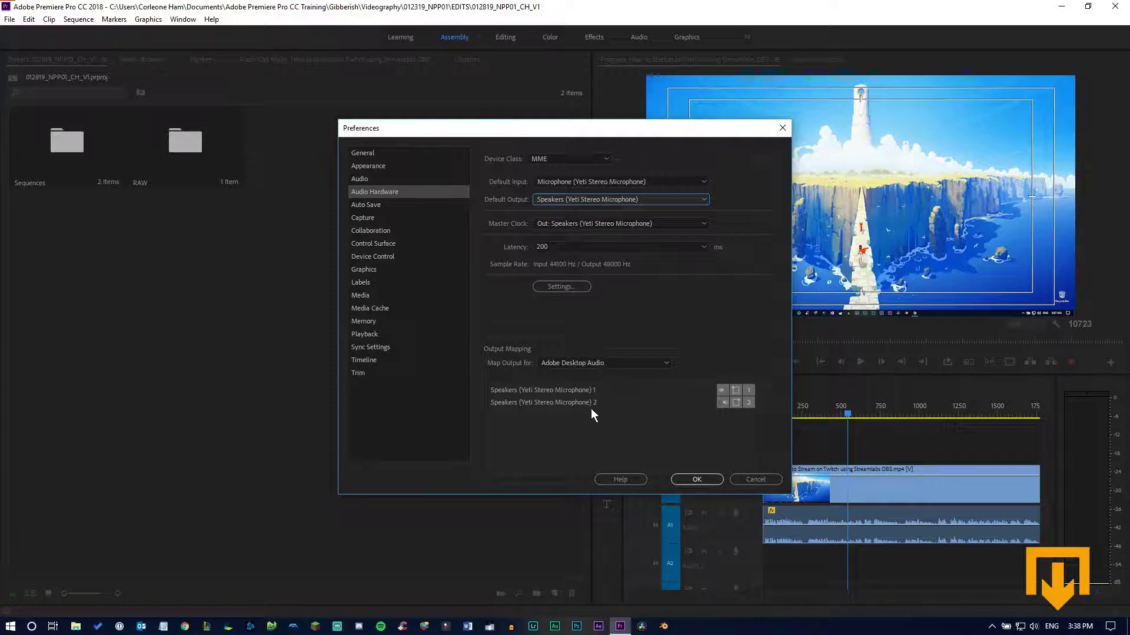
# Switch the Windows playback device to Speakers (Realtek High Definition Audio).
pyautogui.click(1034, 626)
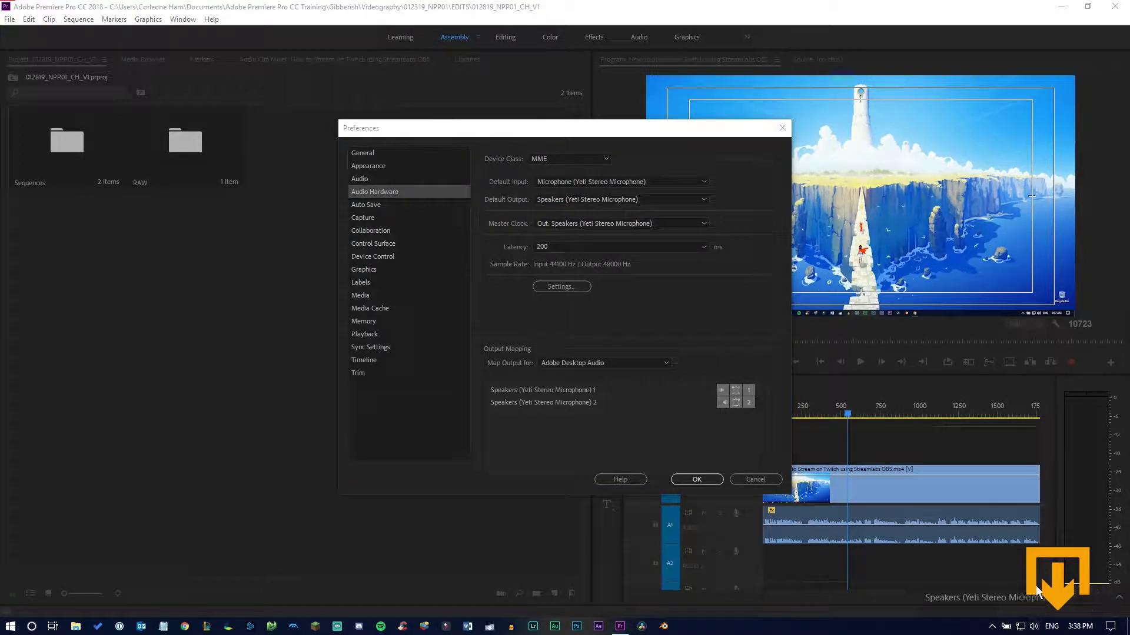
pyautogui.click(1000, 596)
pyautogui.click(1047, 518)
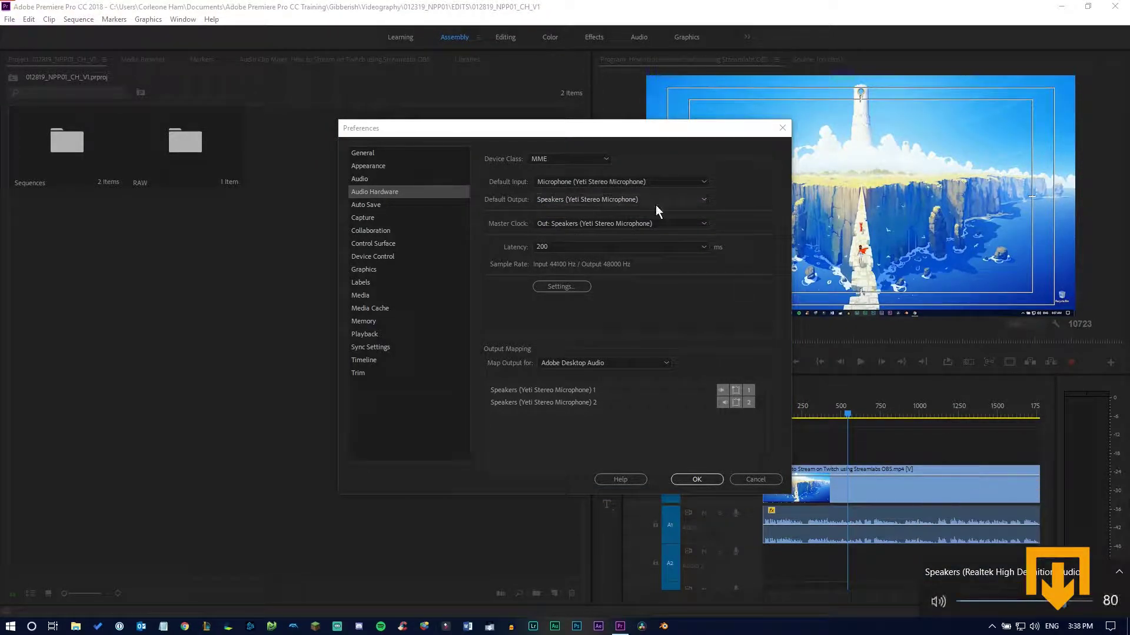
# Set the default audio output preference to Speakers (Realtek High Definition Audio) and accept the device change.
pyautogui.click(622, 183)
pyautogui.click(703, 179)
pyautogui.click(664, 201)
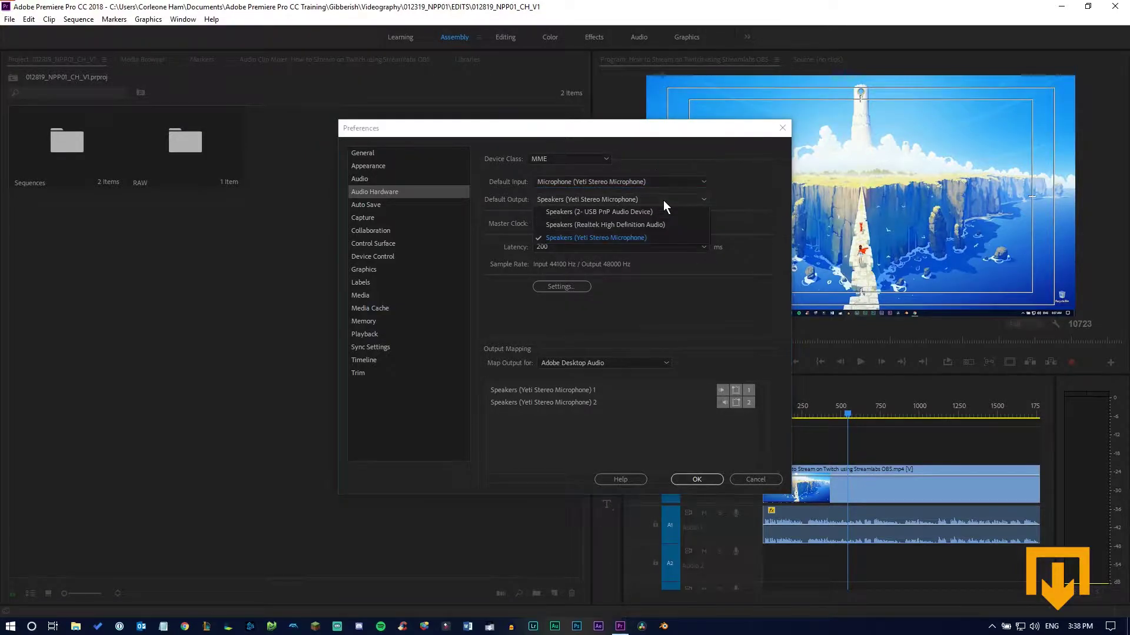
pyautogui.click(634, 224)
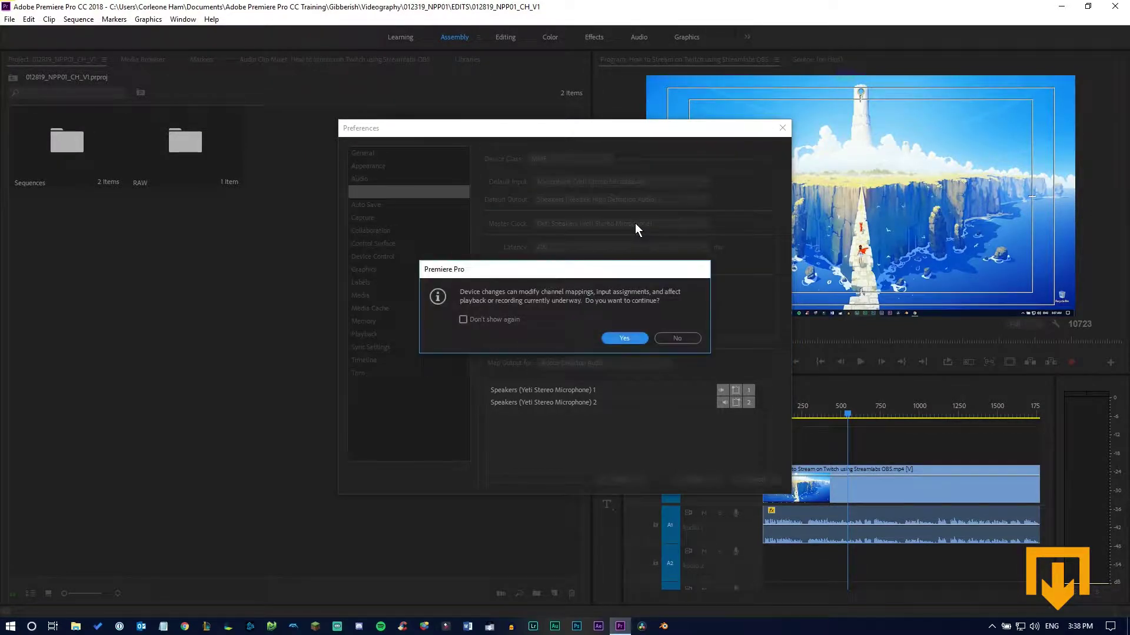
pyautogui.click(625, 339)
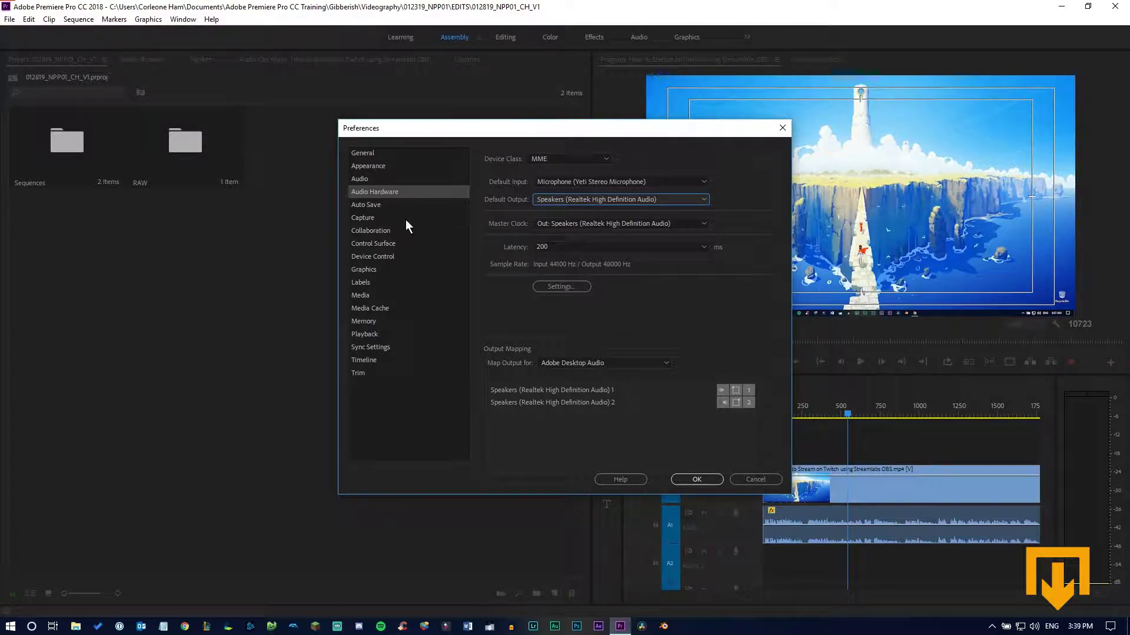
# Show the Media Cache preferences and view the folder picker for the media cache files location, choosing no folder.
pyautogui.click(383, 308)
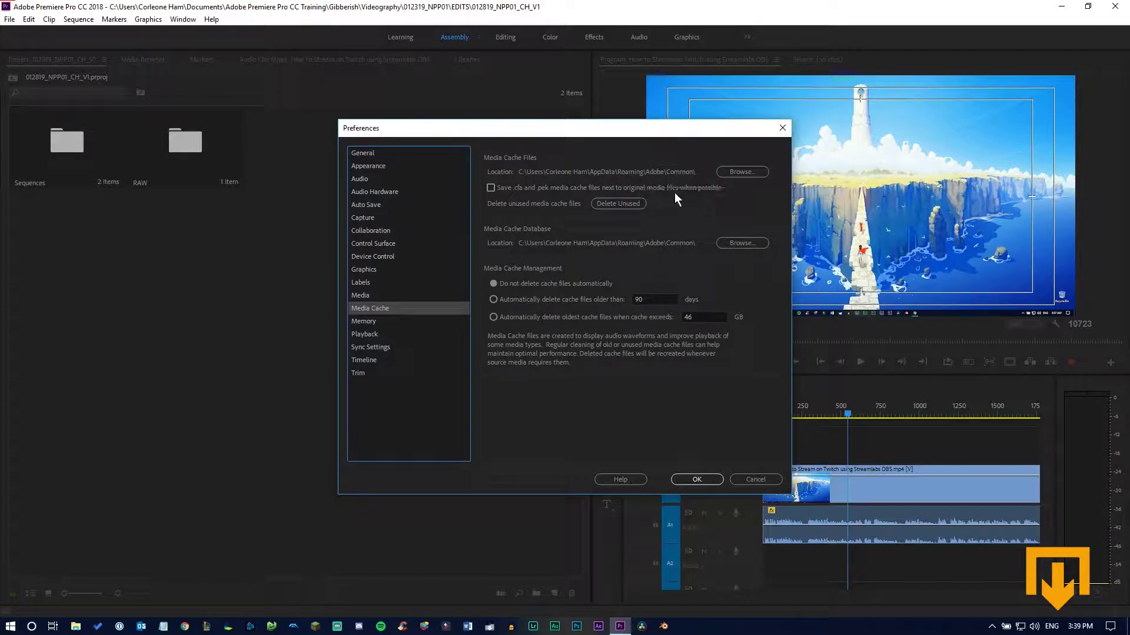
pyautogui.click(736, 171)
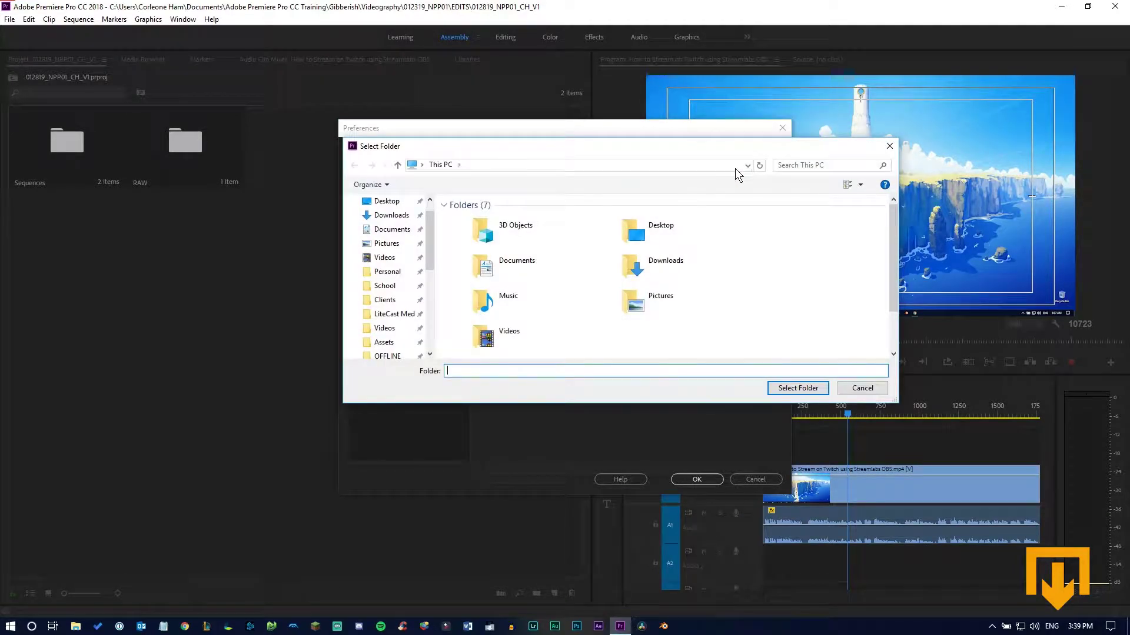
pyautogui.moveTo(814, 184); pyautogui.dragTo(809, 244)
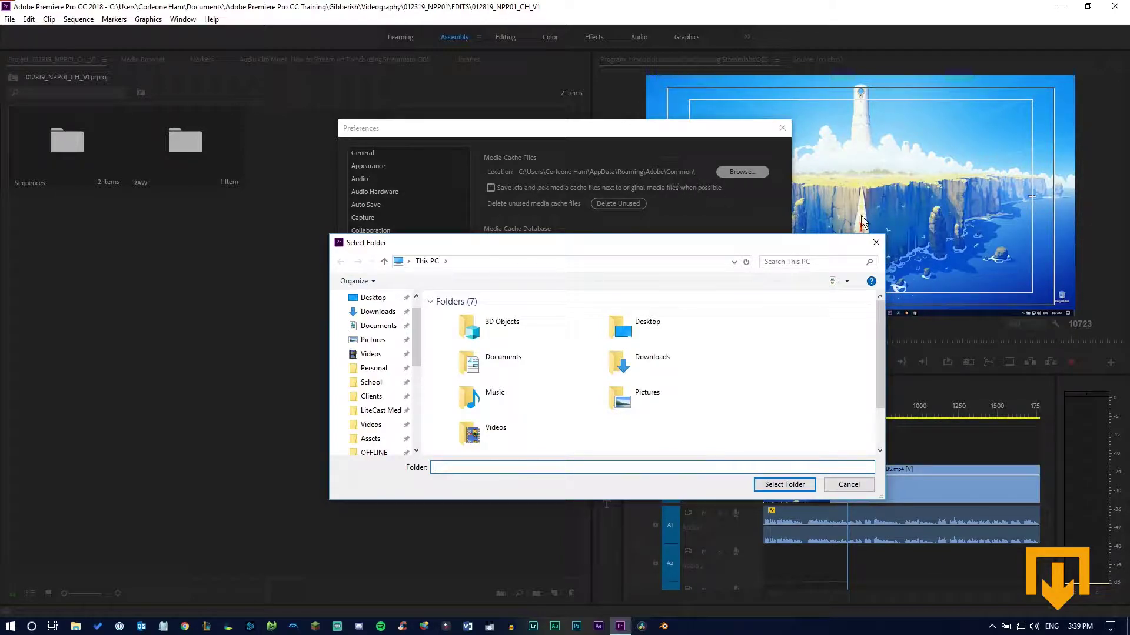
pyautogui.click(876, 242)
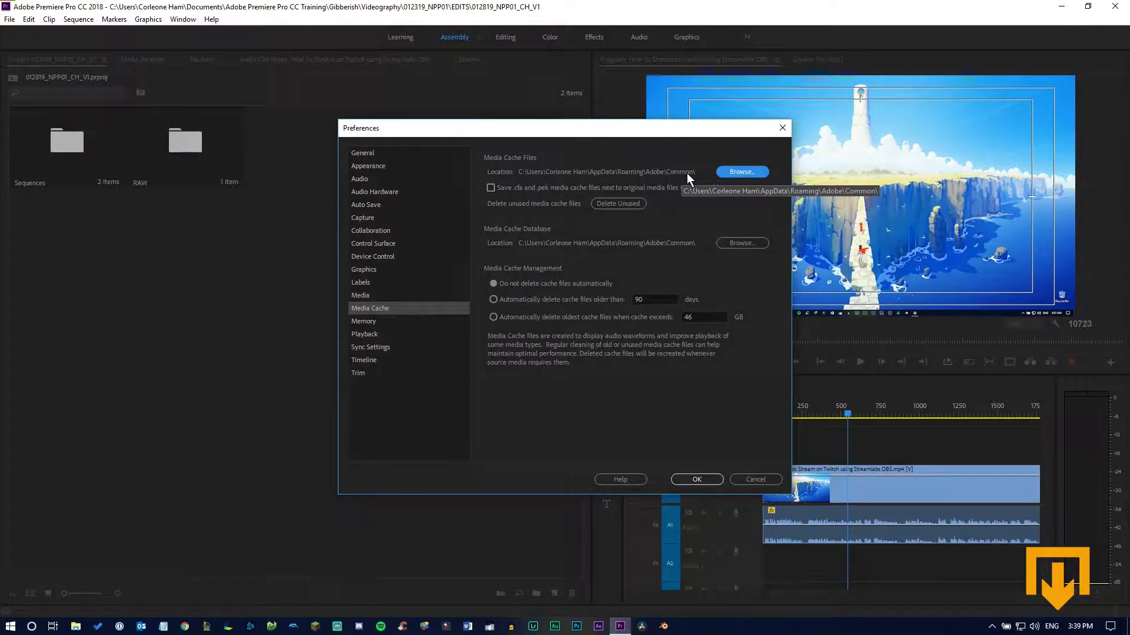
# Try the age and size options for automatic cache deletion, return to no automatic deletion, and check the unused cache file cleanup.
pyautogui.click(577, 300)
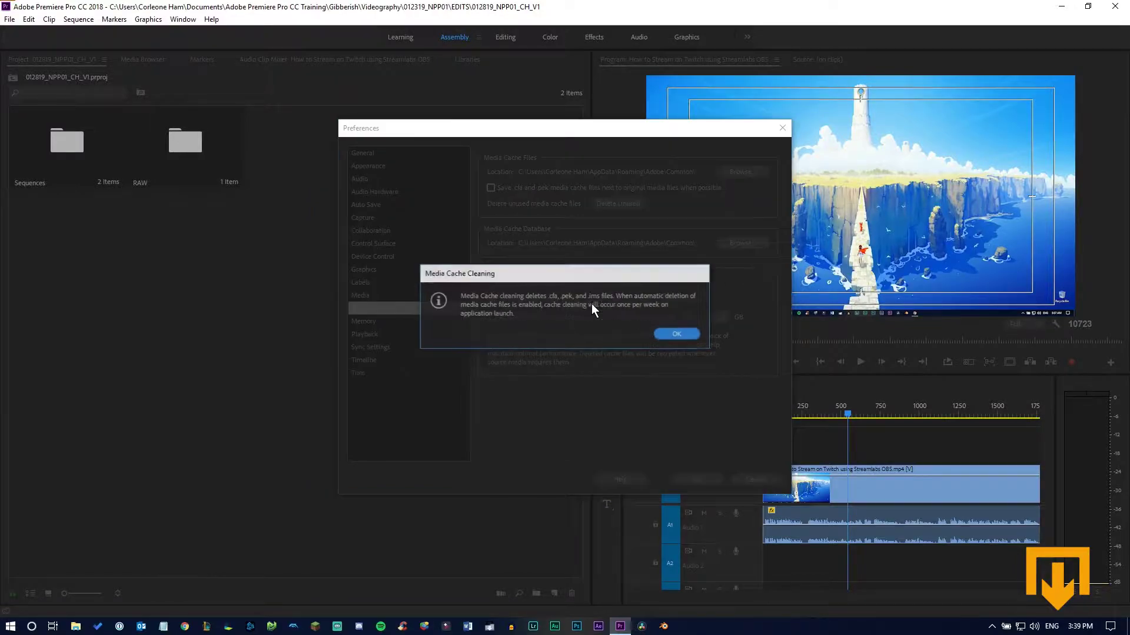
pyautogui.click(662, 332)
pyautogui.click(580, 318)
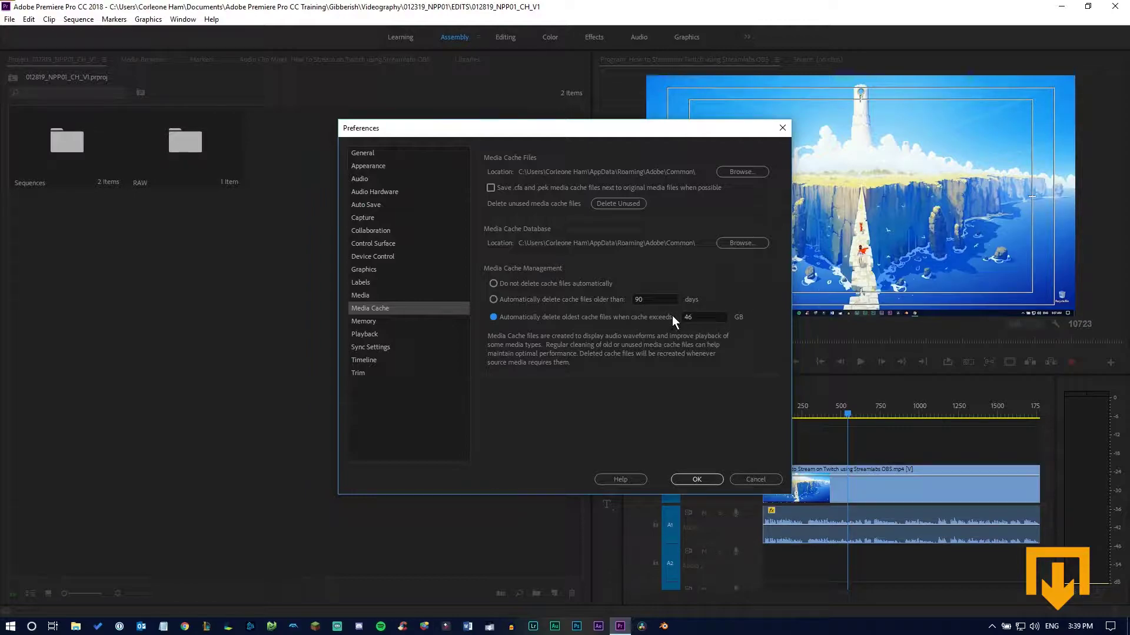
pyautogui.click(493, 300)
pyautogui.click(627, 205)
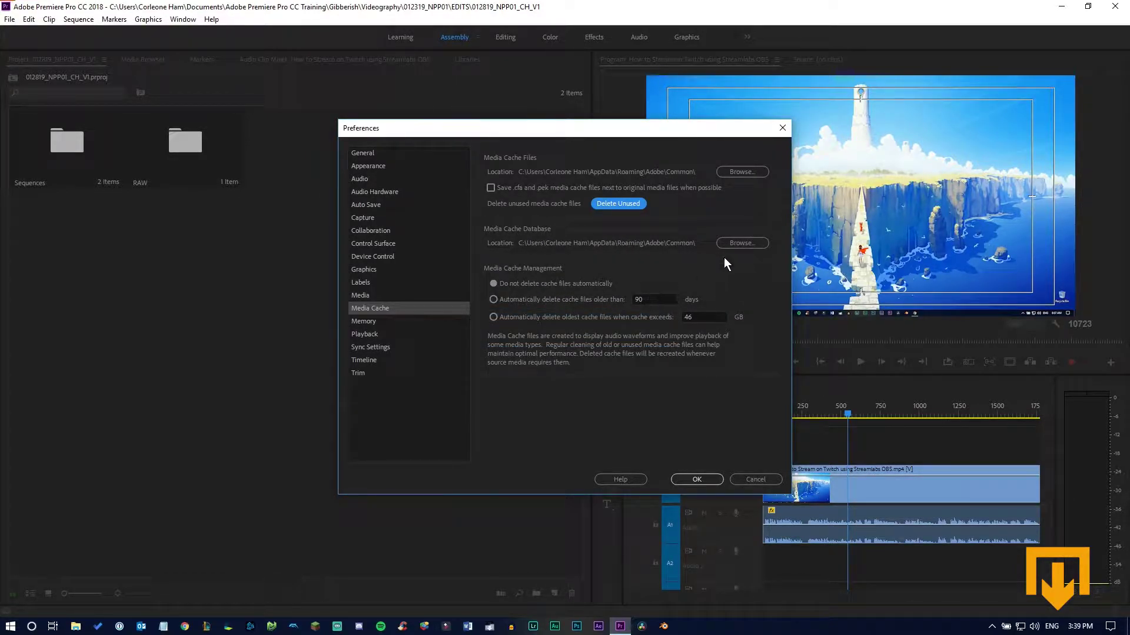
pyautogui.click(739, 240)
# View the Memory preferences and close the preferences without saving.
pyautogui.click(364, 323)
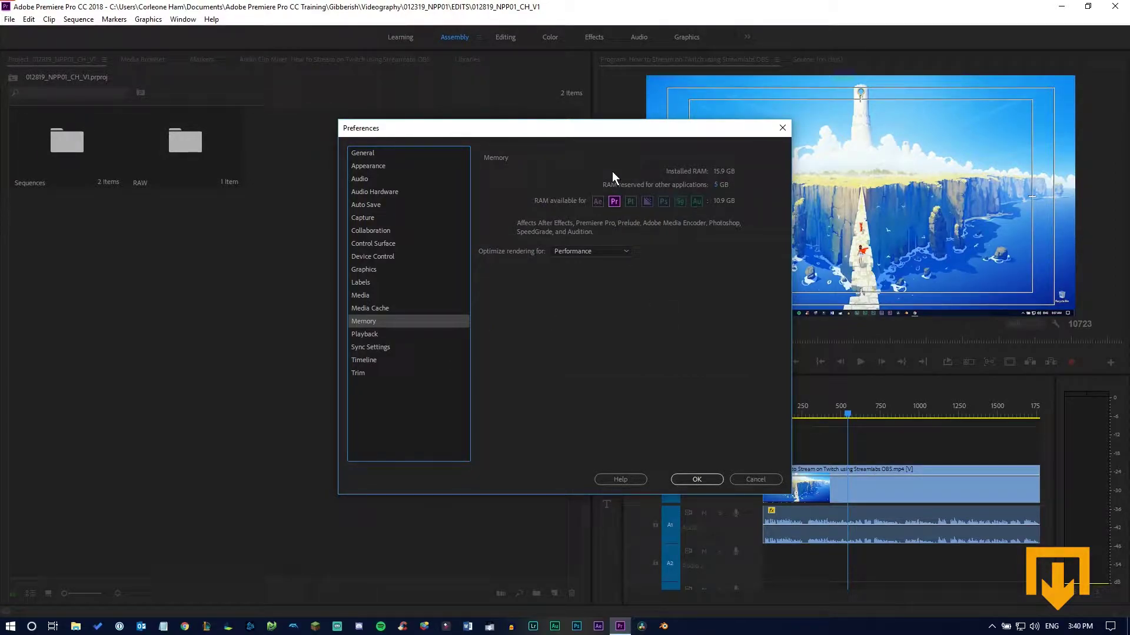
pyautogui.moveTo(616, 125); pyautogui.dragTo(527, 98)
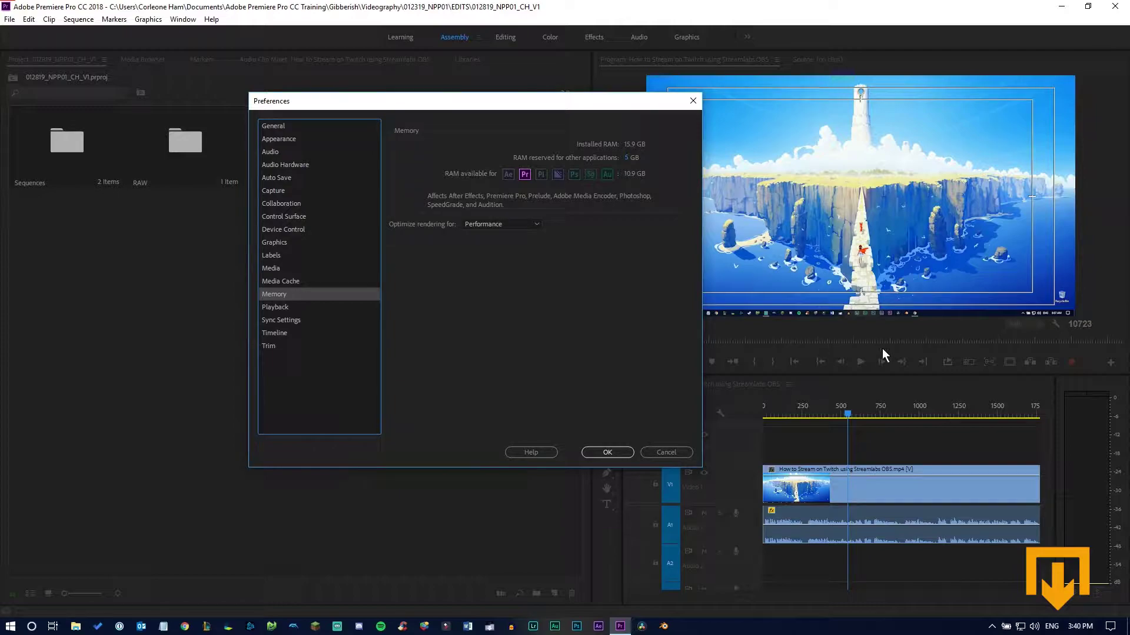
pyautogui.click(651, 454)
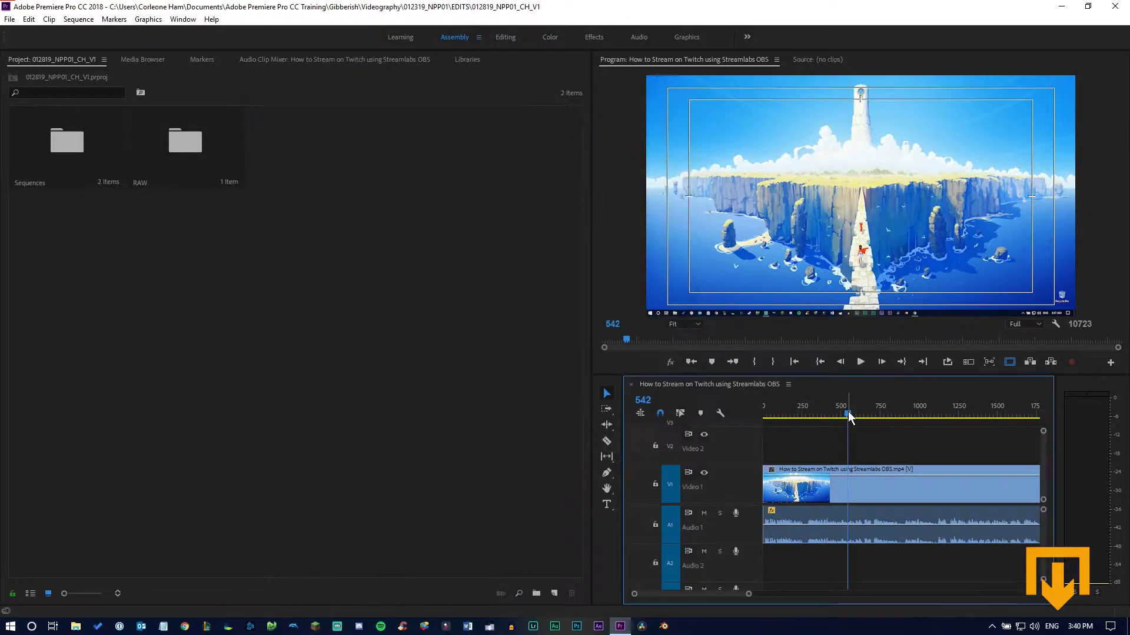
# Mute the Audio 1 track and return the playhead to the start of the sequence.
pyautogui.click(704, 513)
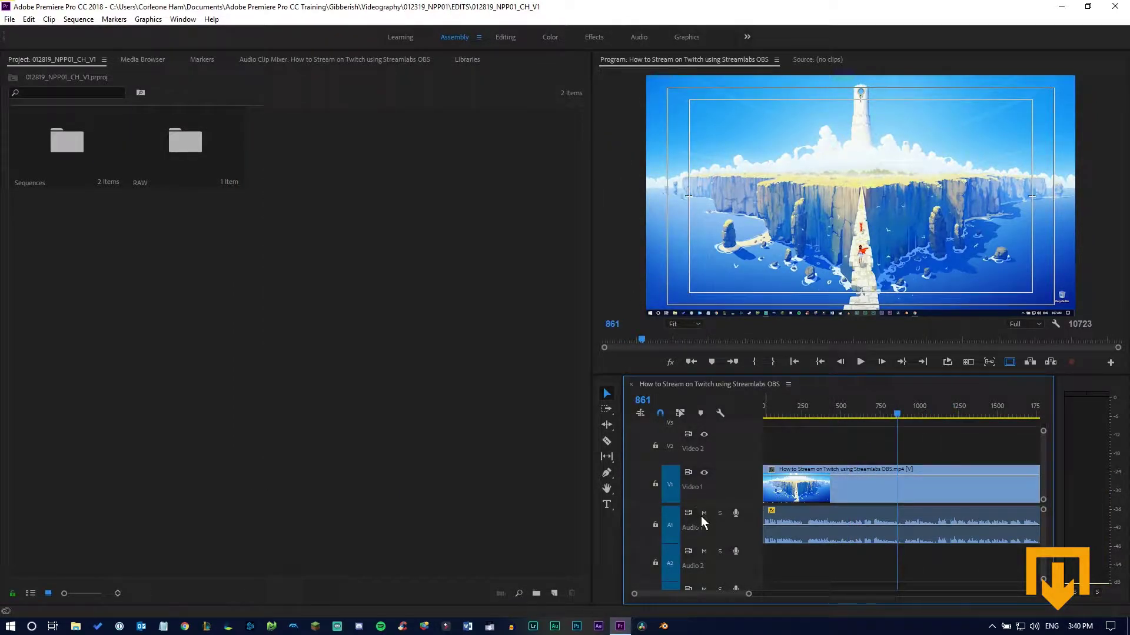
pyautogui.click(890, 418)
pyautogui.press('Home')
# Show the Memory preferences and check the RAM reserved for other applications.
pyautogui.click(28, 19)
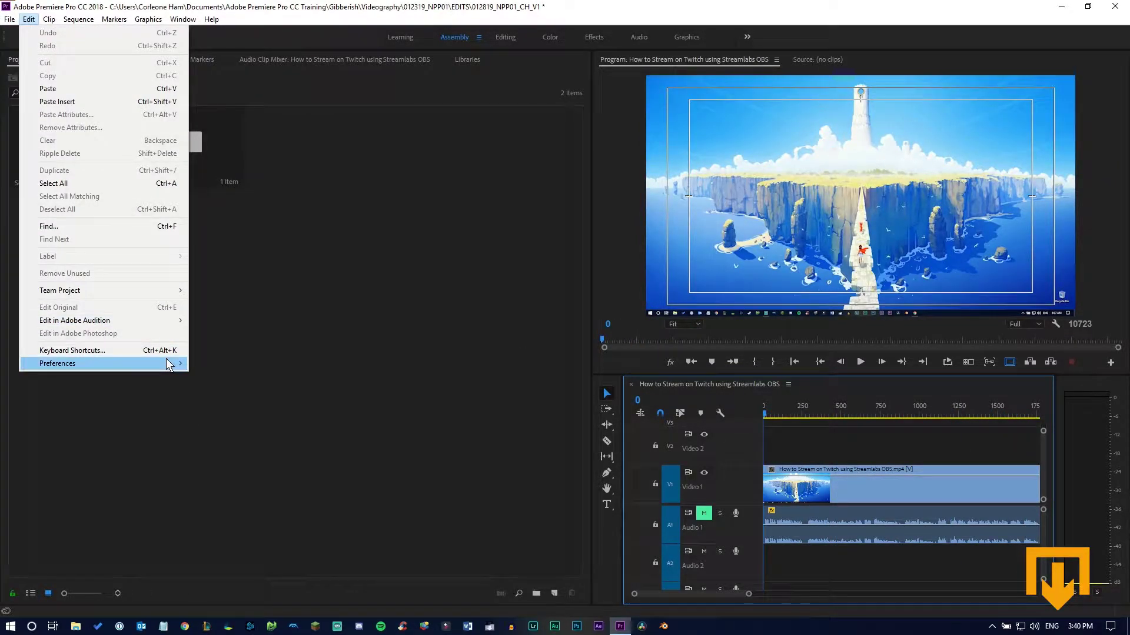
pyautogui.moveTo(170, 363)
pyautogui.click(222, 531)
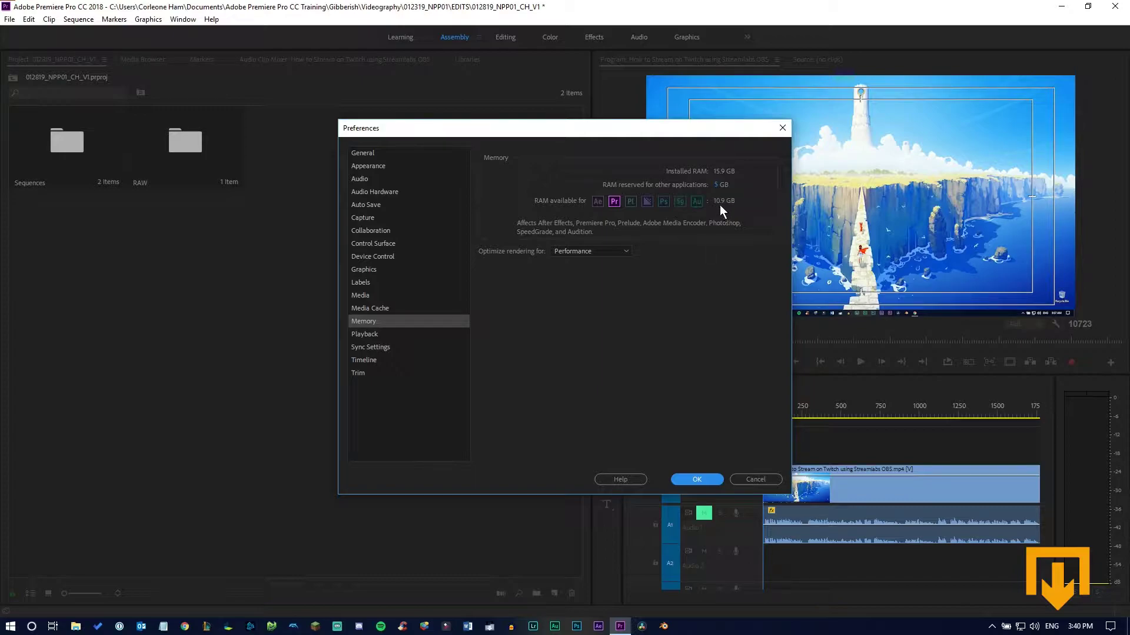
pyautogui.moveTo(721, 185)
pyautogui.mouseDown()
pyautogui.moveTo(732, 184)
pyautogui.moveTo(723, 191)
pyautogui.mouseUp()
# Review the Playback, Sync Settings, Timeline, Trim and General preferences, including how bins open, and accept the preferences.
pyautogui.click(386, 334)
pyautogui.click(384, 347)
pyautogui.click(388, 360)
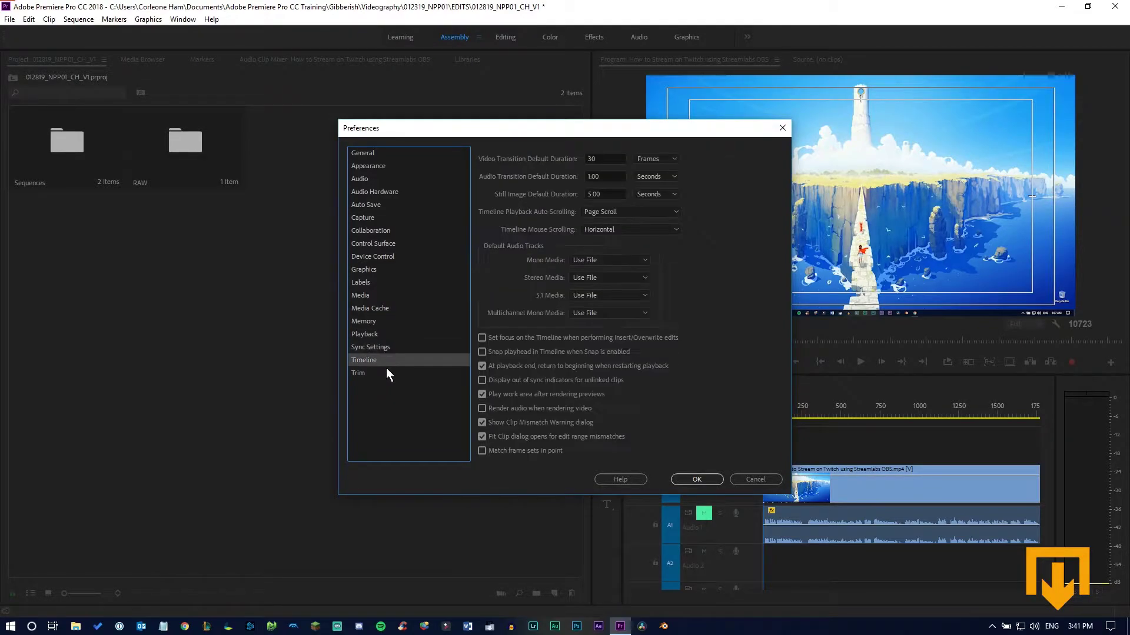
pyautogui.click(385, 371)
pyautogui.click(382, 361)
pyautogui.click(386, 348)
pyautogui.click(369, 153)
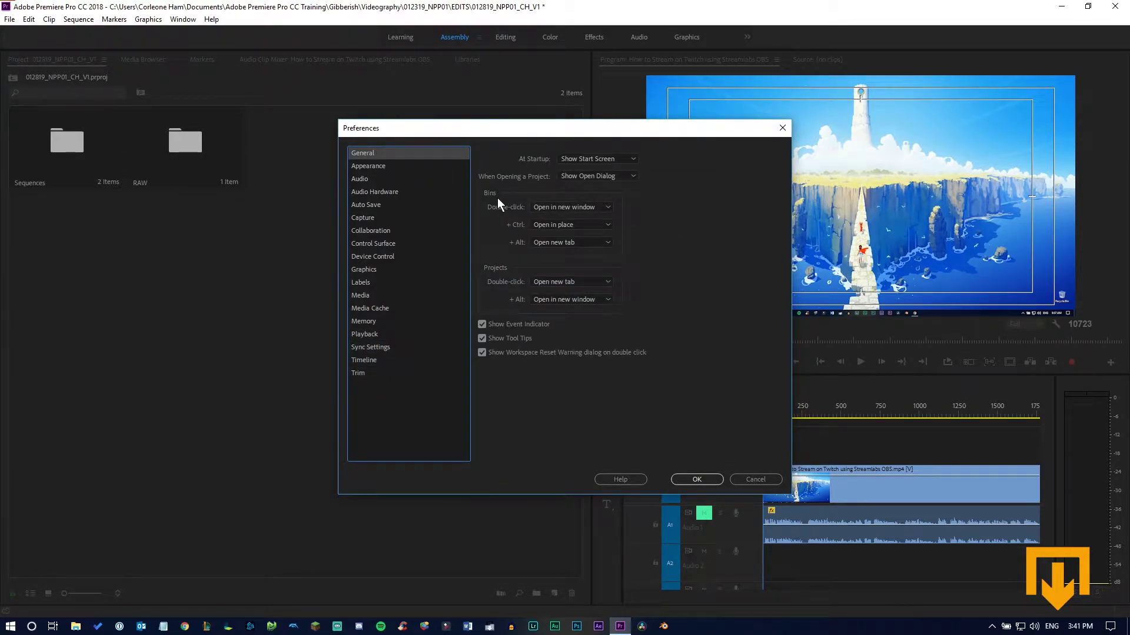
pyautogui.moveTo(507, 128); pyautogui.dragTo(662, 94)
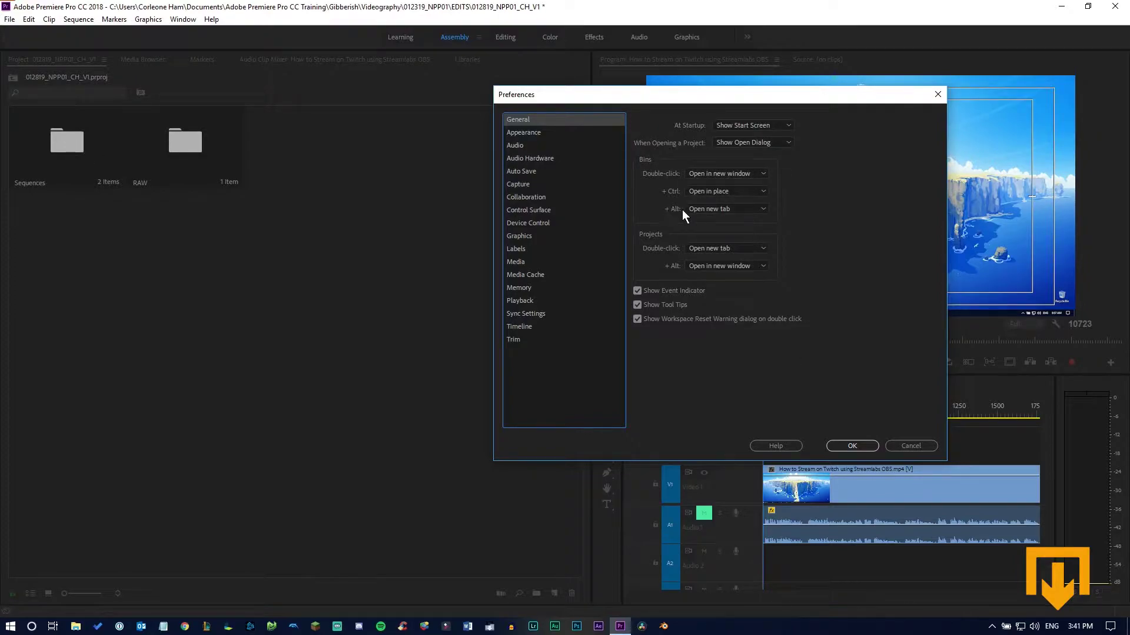
pyautogui.click(863, 447)
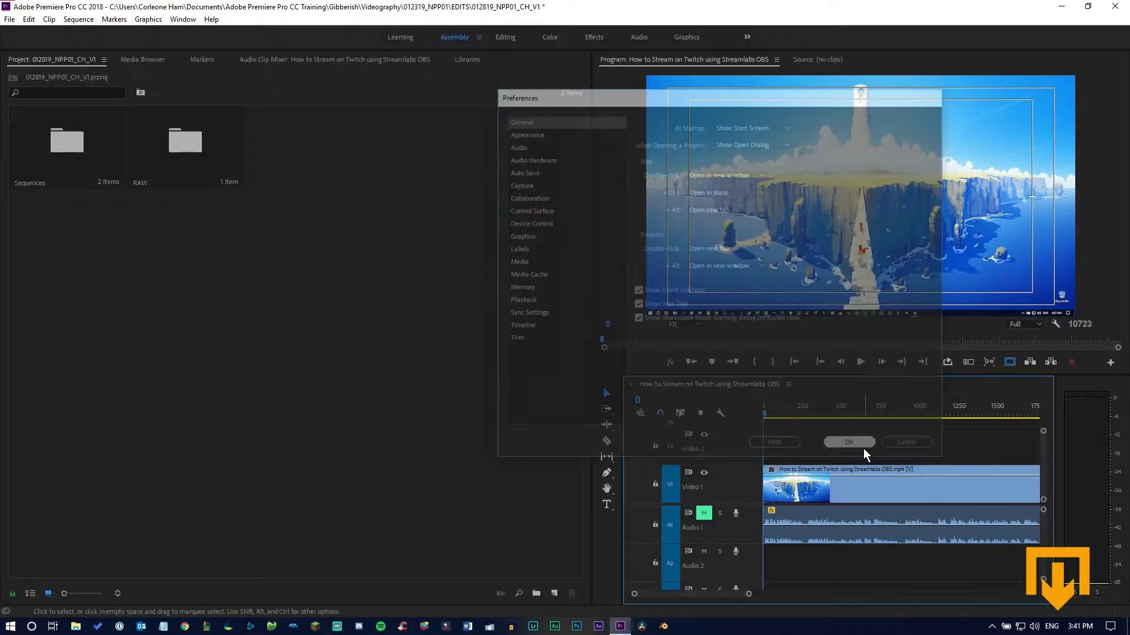
# View the Sequences bin in its own window and in place, and return to the project's root level.
pyautogui.doubleClick(62, 157)
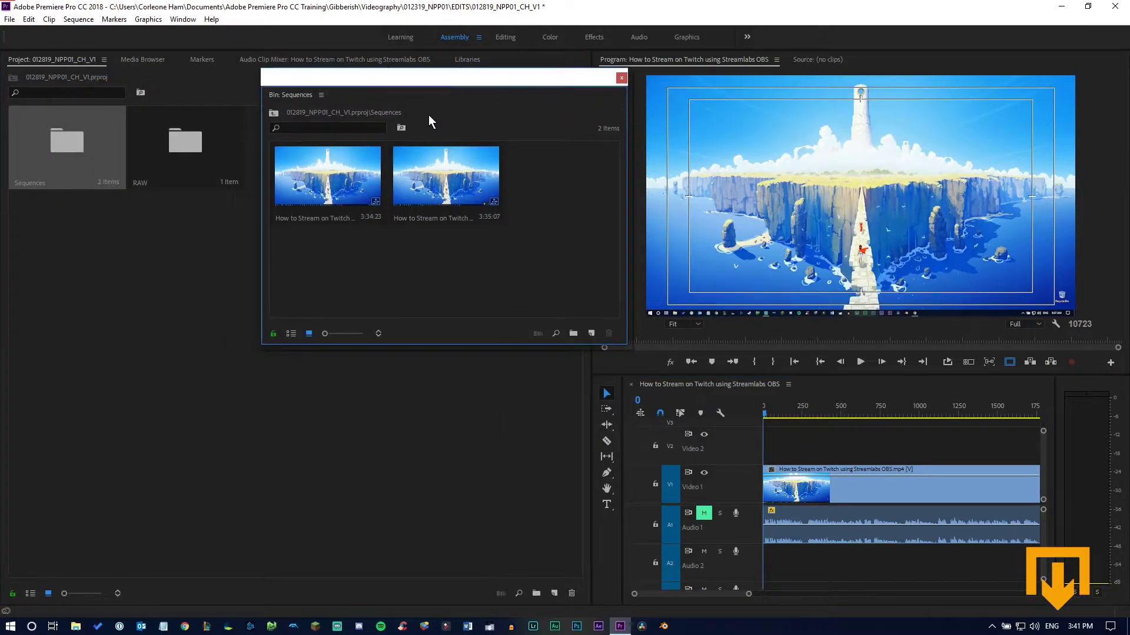
pyautogui.click(620, 78)
pyautogui.doubleClick(81, 141)
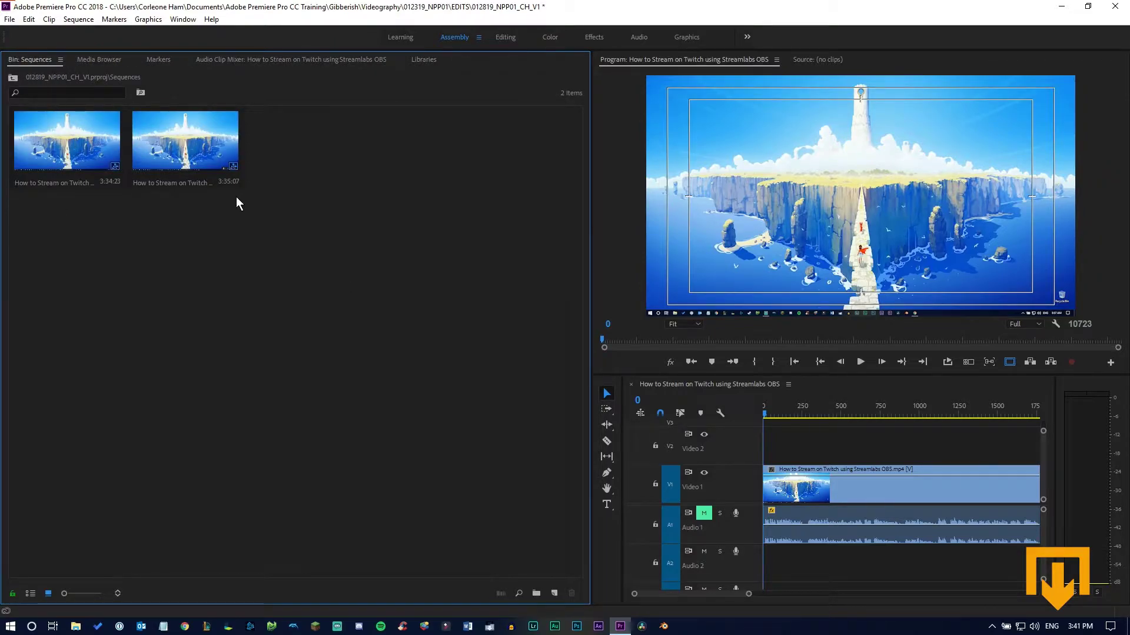
pyautogui.click(15, 79)
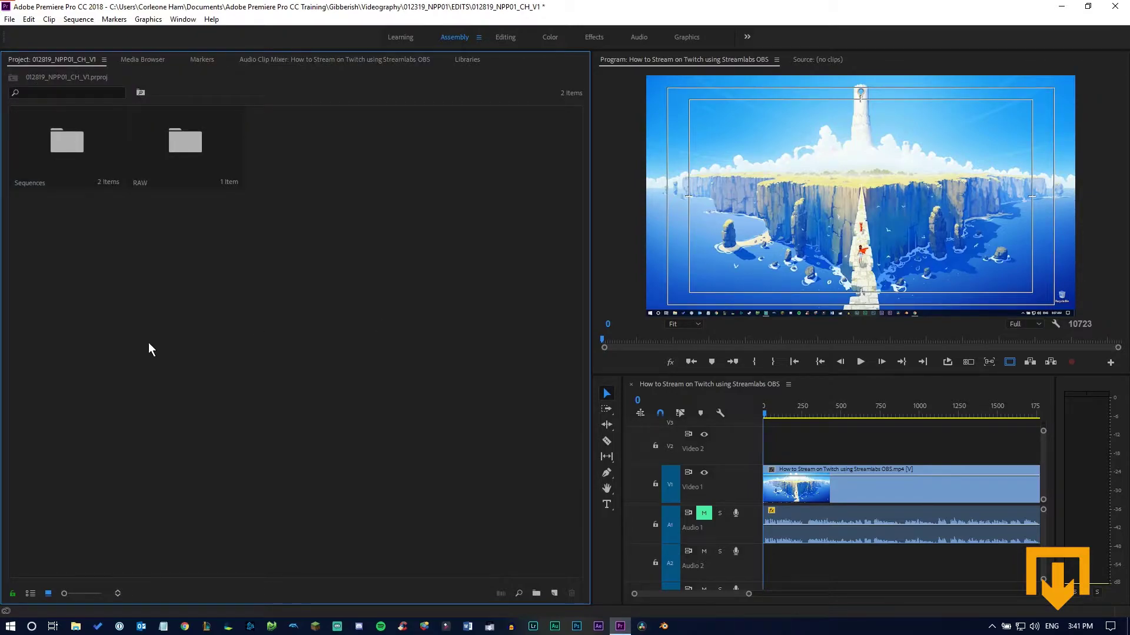
# Open the RAW bin in its own window and create a new bin inside it.
pyautogui.doubleClick(187, 140)
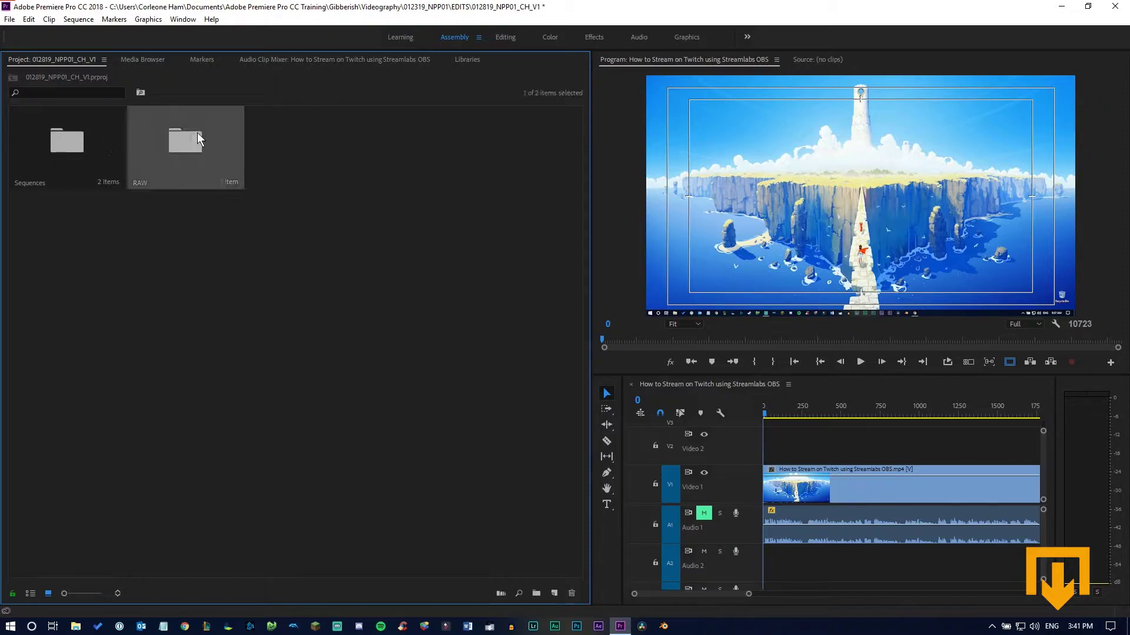
pyautogui.click(424, 69)
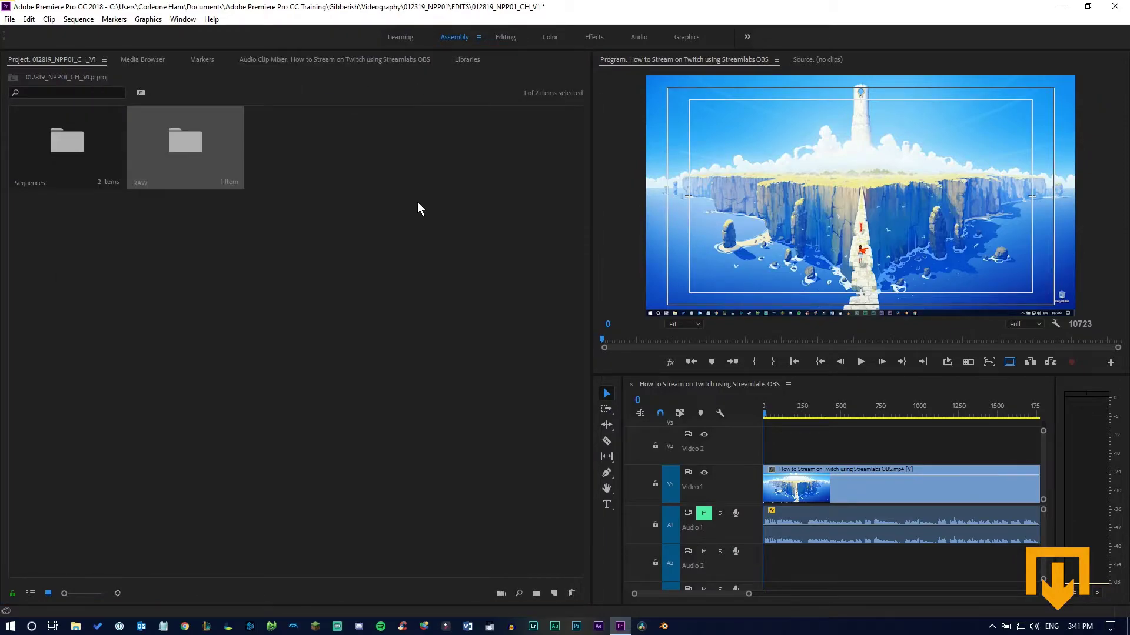
pyautogui.doubleClick(218, 162)
pyautogui.click(538, 592)
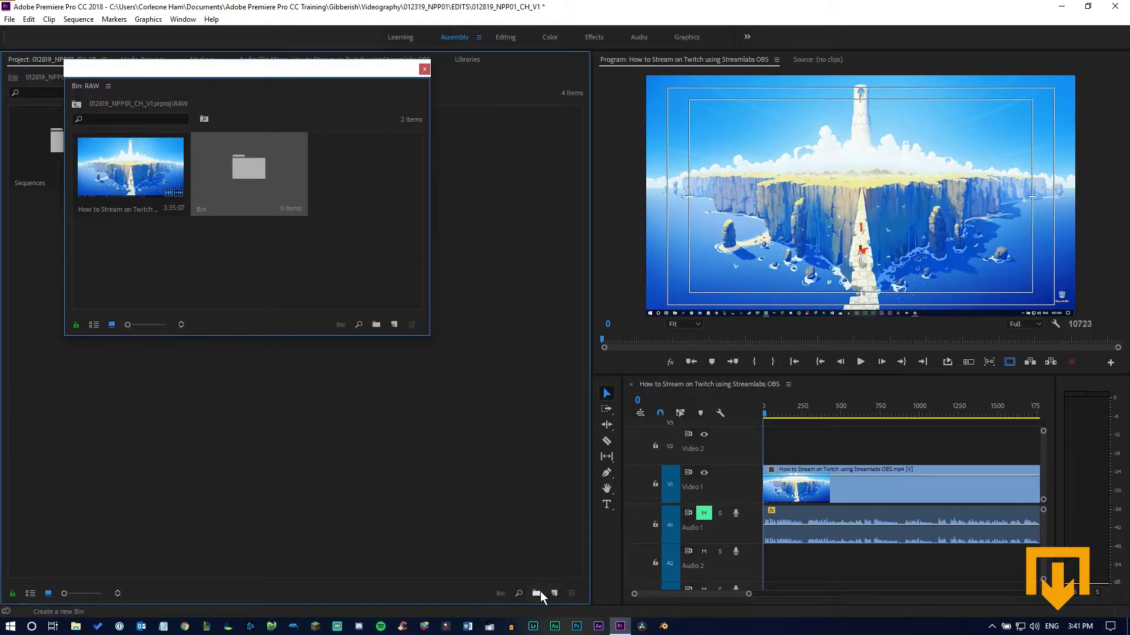
# Add two sub-bins inside the new bin in RAW and close both bin windows.
pyautogui.doubleClick(294, 197)
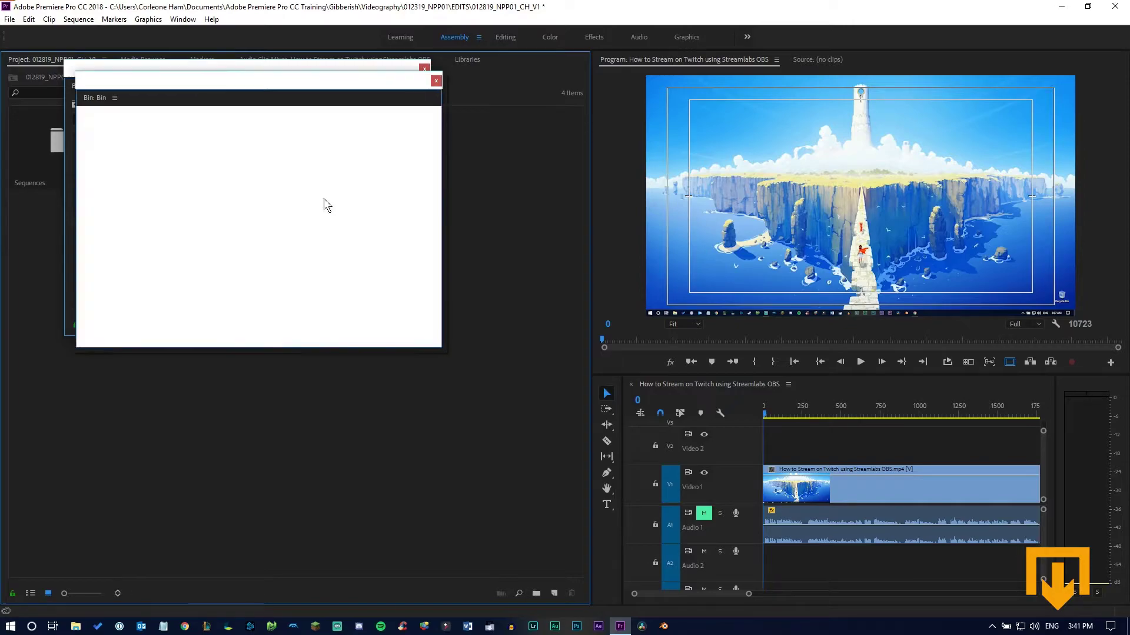
pyautogui.click(387, 337)
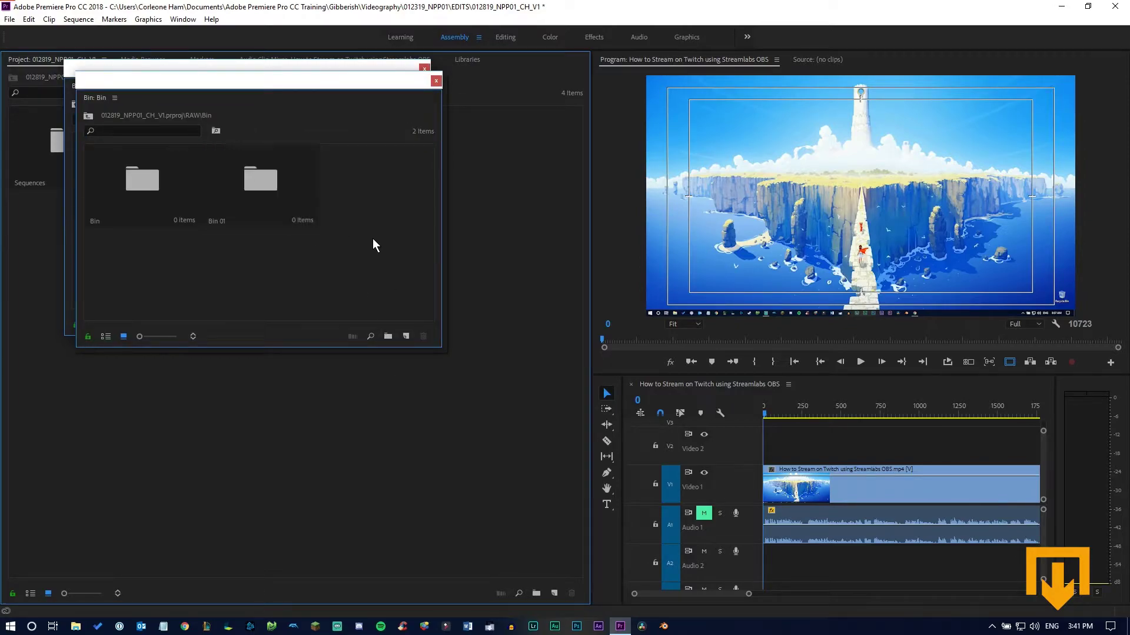
pyautogui.moveTo(373, 238); pyautogui.dragTo(20, 155)
pyautogui.click(349, 197)
pyautogui.click(436, 81)
pyautogui.click(424, 68)
# Reopen the RAW bin and its nested bin to view the stacked windows, and close both windows.
pyautogui.click(219, 155)
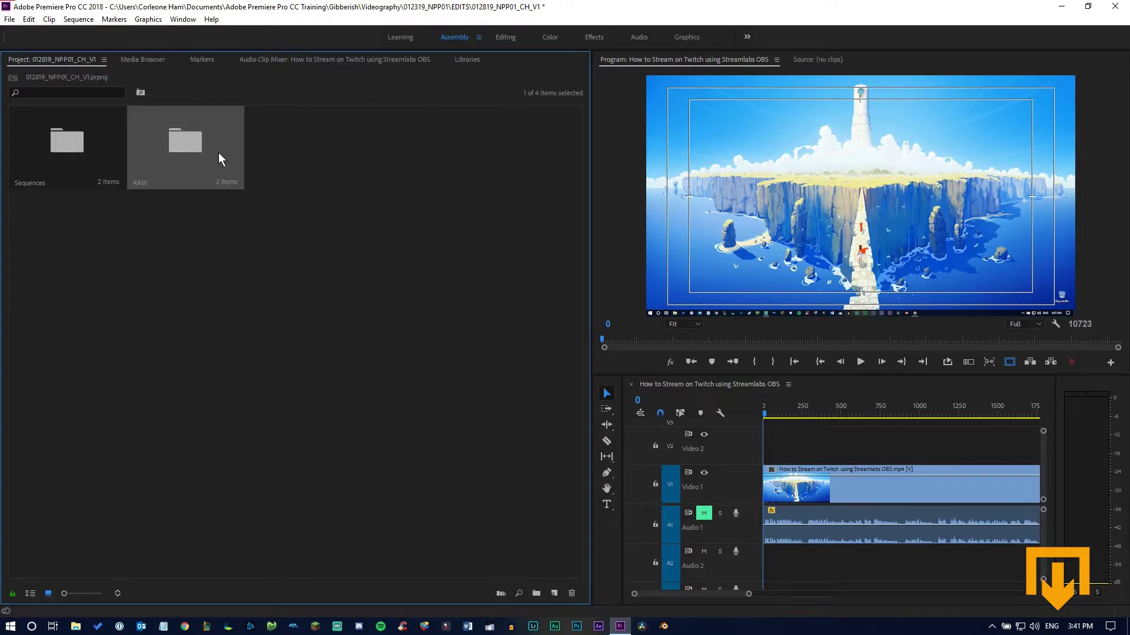
pyautogui.doubleClick(224, 154)
pyautogui.doubleClick(256, 168)
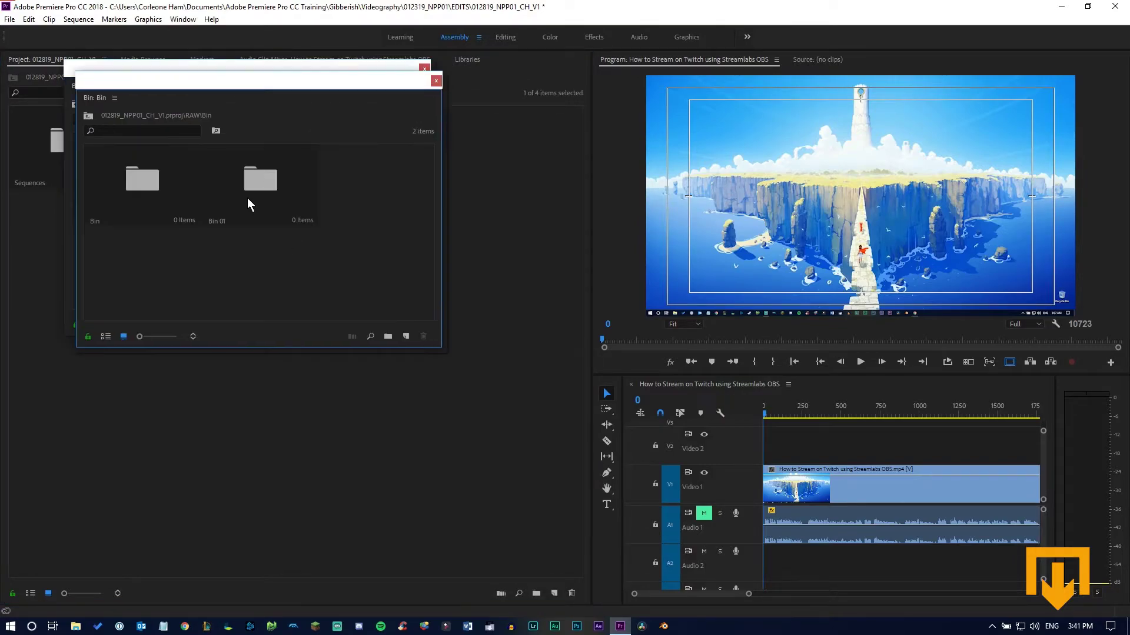
pyautogui.click(261, 169)
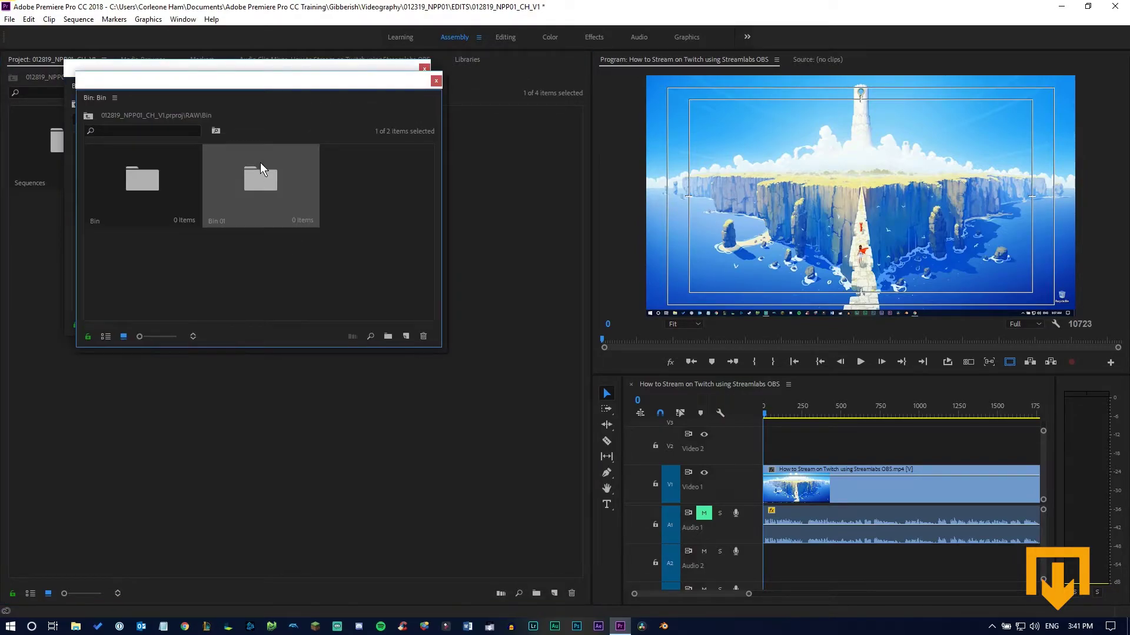
pyautogui.click(436, 81)
pyautogui.click(424, 69)
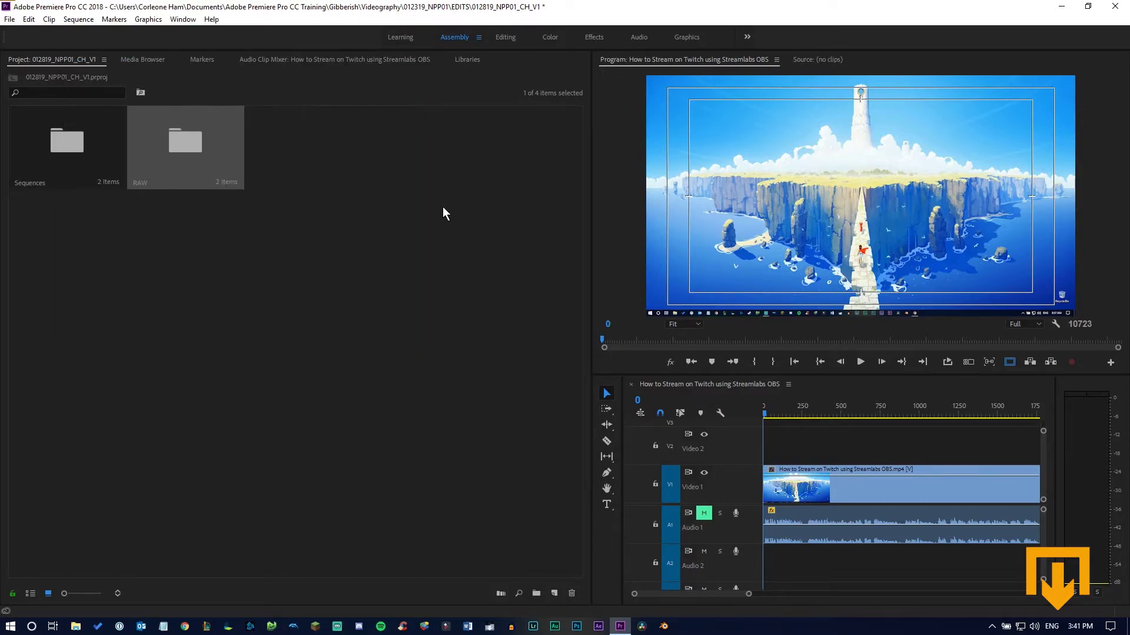
# Delete the nested bin from the RAW bin and close the RAW bin window.
pyautogui.doubleClick(177, 146)
pyautogui.click(263, 182)
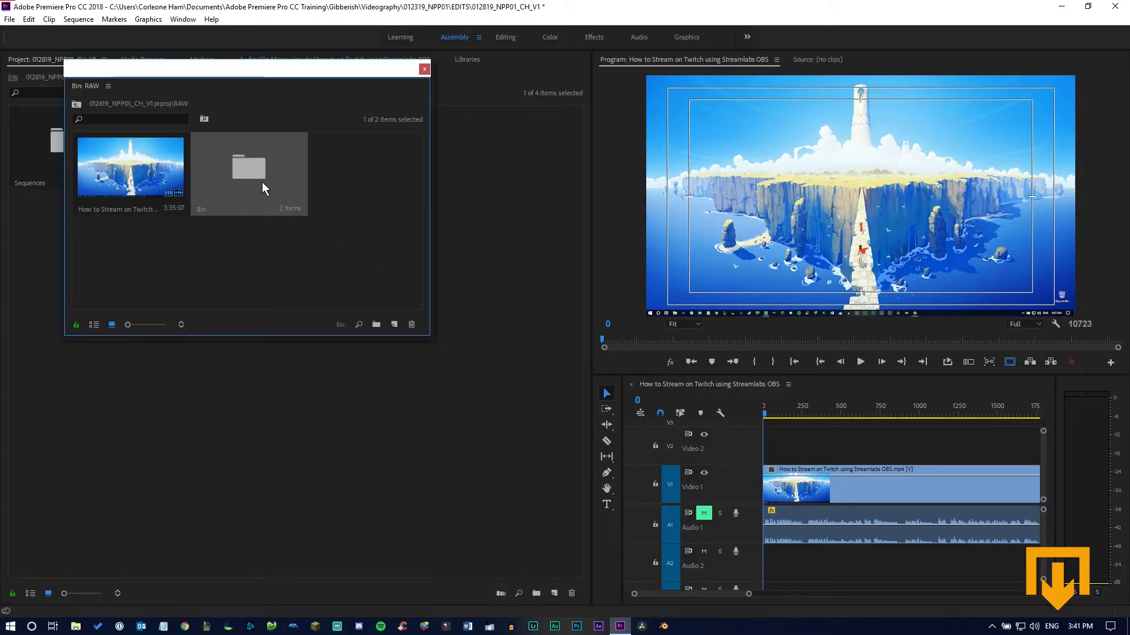
pyautogui.press('Delete')
pyautogui.click(424, 69)
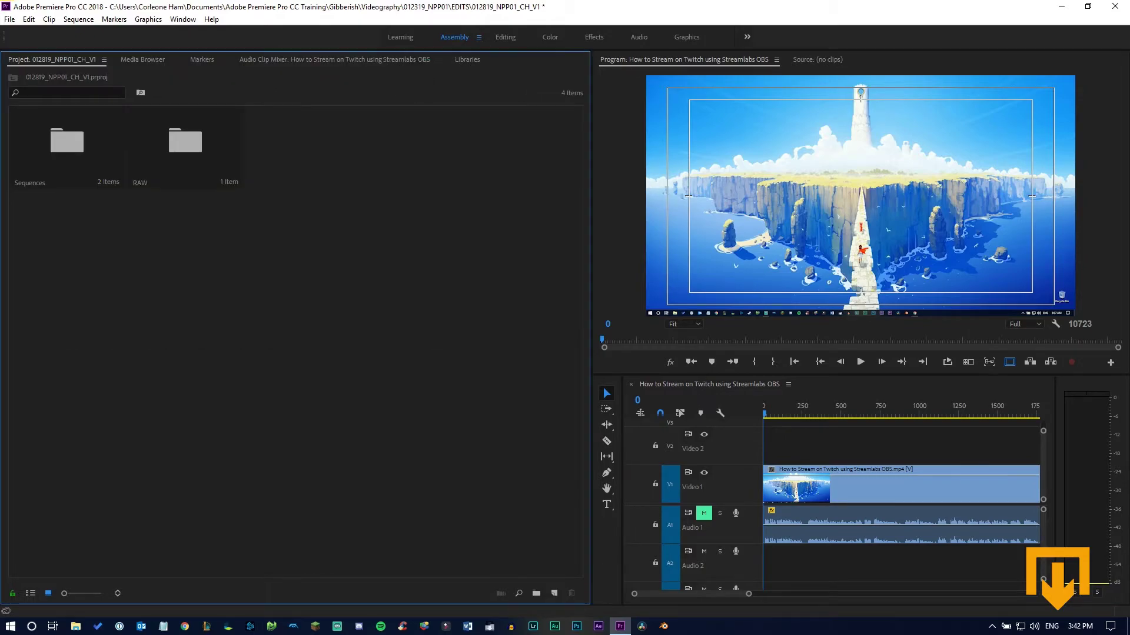